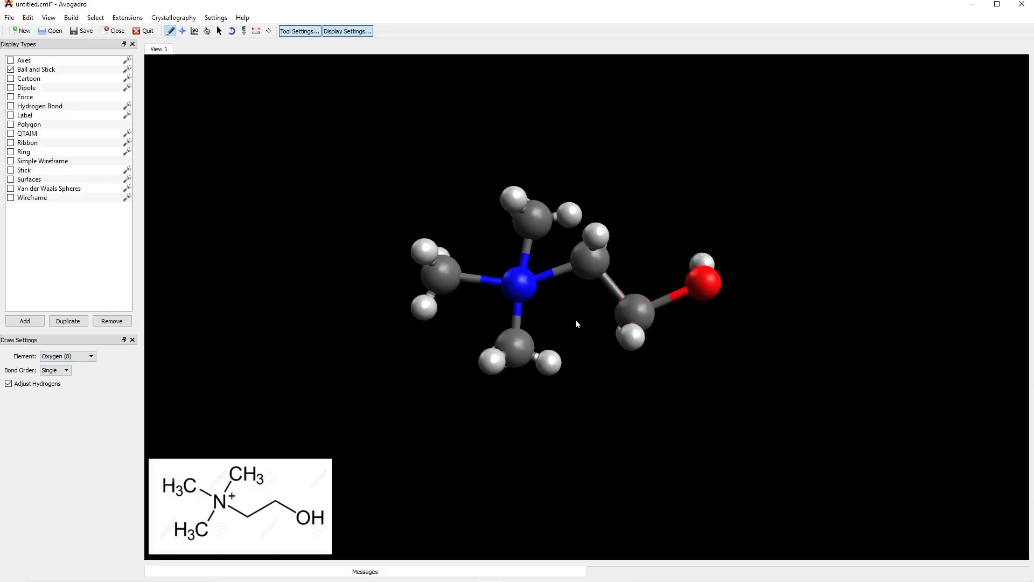
- Start auto-optimizing the choline ion's geometry with the GAFF force field
click(245, 31)
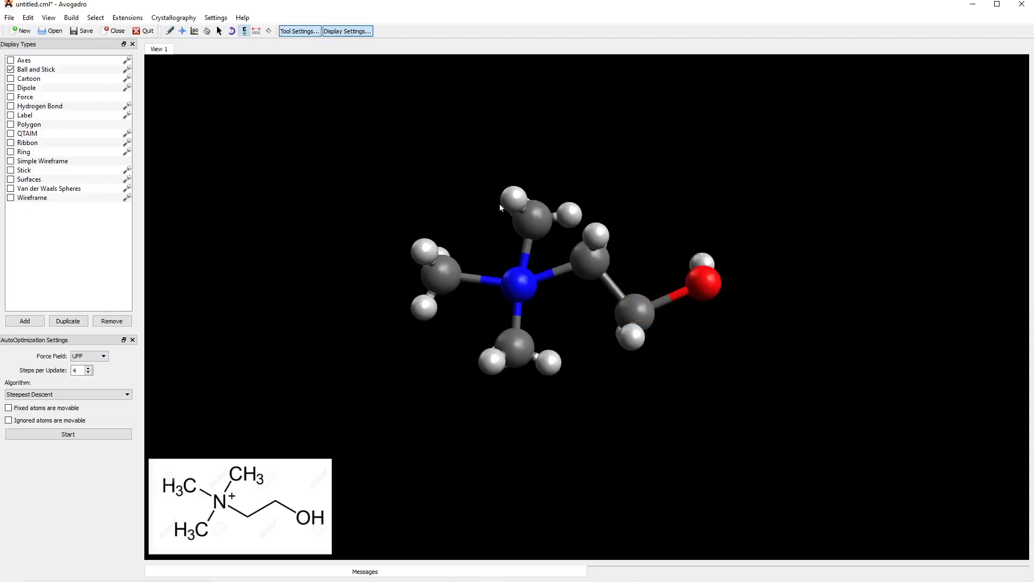
click(89, 356)
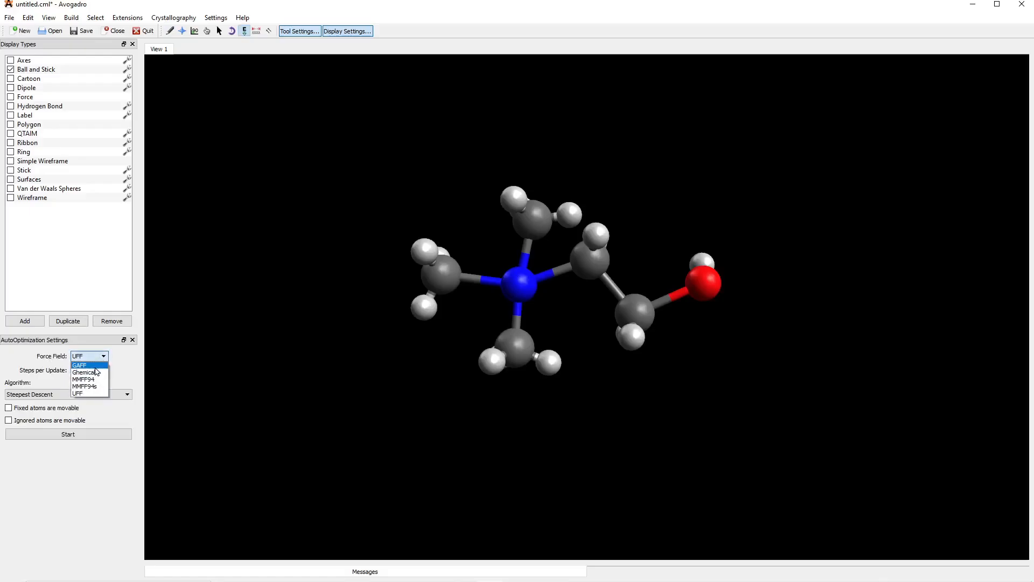
click(86, 368)
click(83, 435)
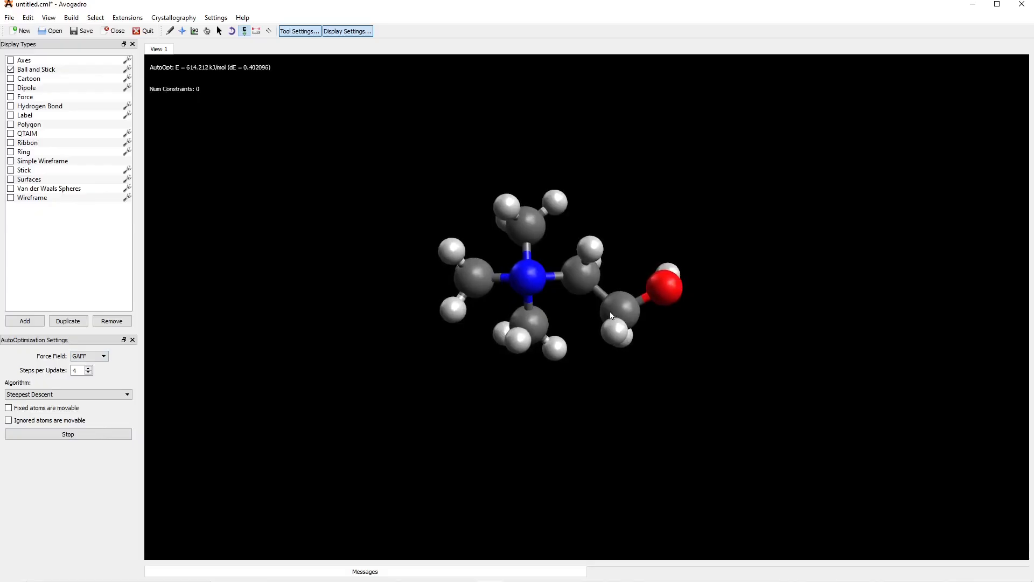
- Inspect the choline ion from several angles while it optimizes, and stop the auto-optimization
click(182, 31)
drag(657, 486, 660, 307)
drag(728, 318, 729, 377)
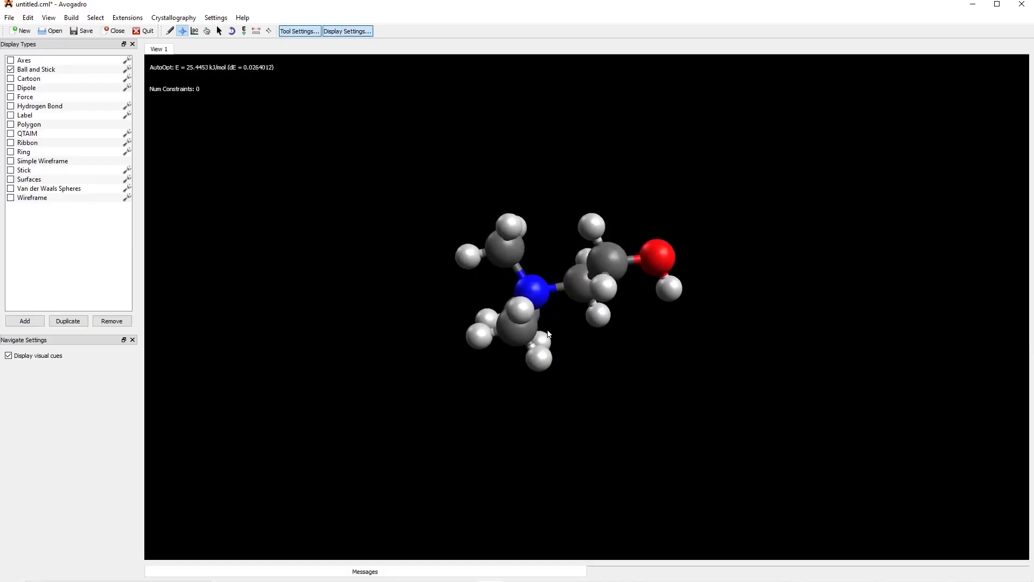
drag(603, 391, 661, 362)
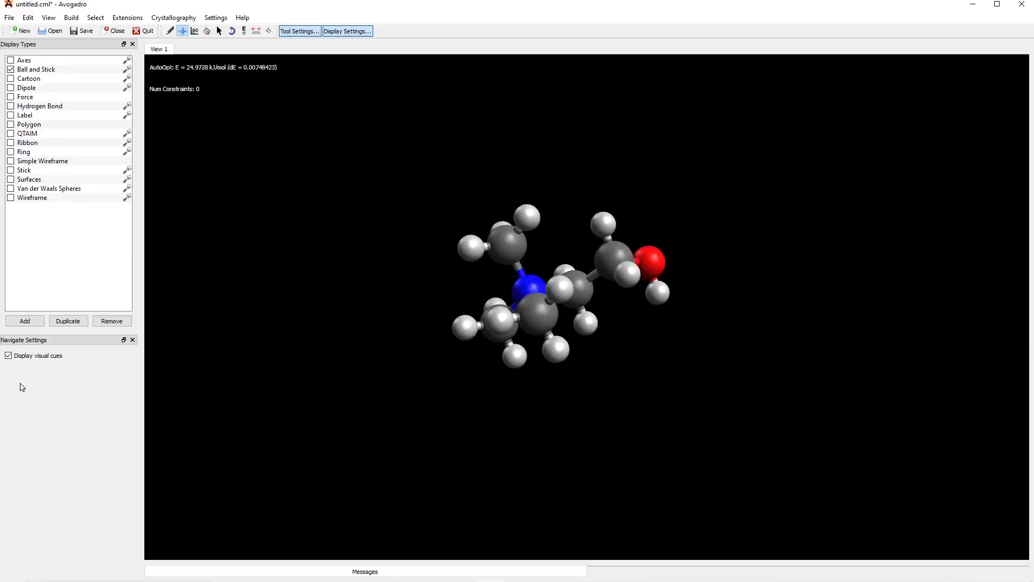
click(244, 31)
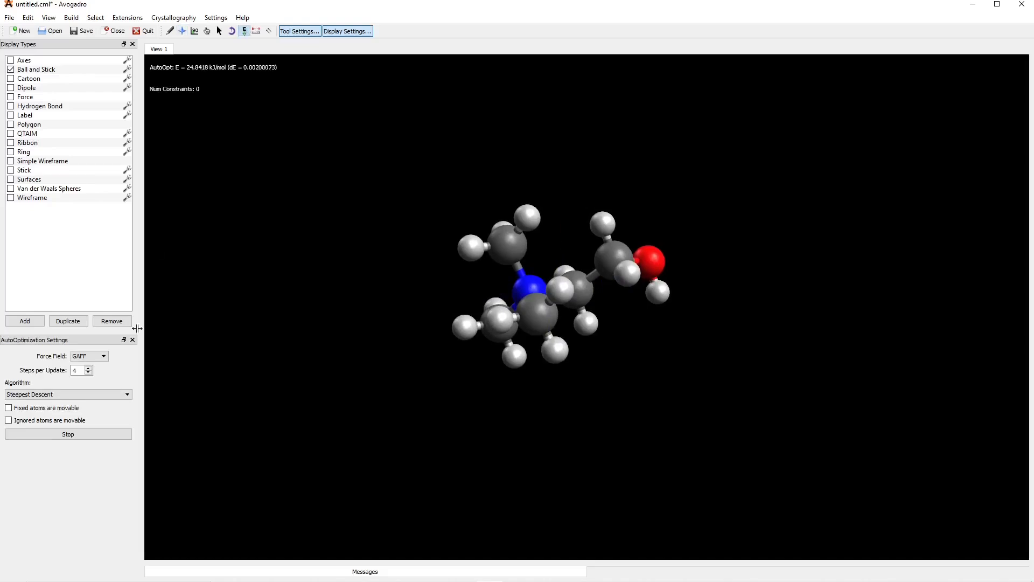
click(98, 434)
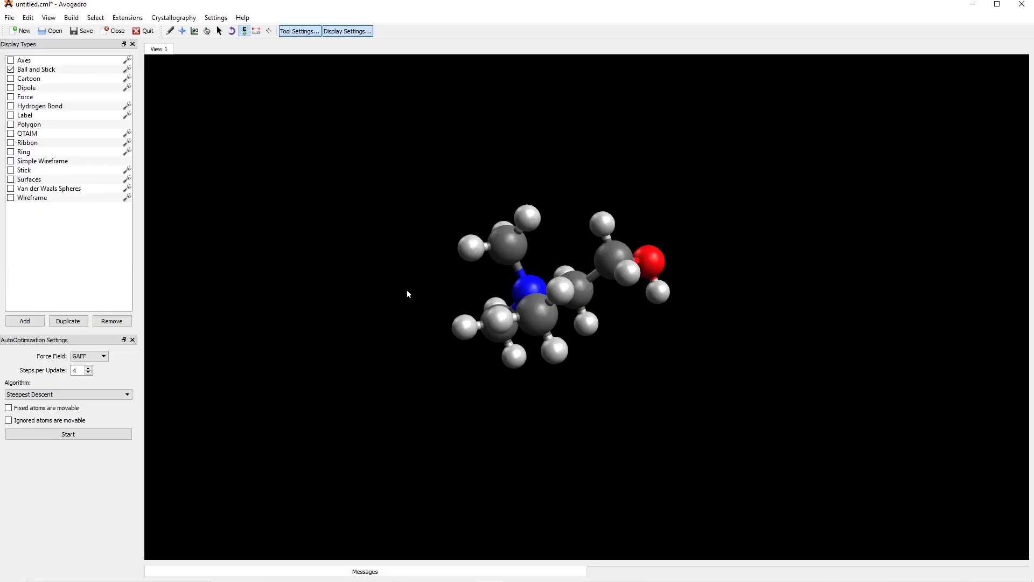
- Start saving the molecule and create a folder named "ion colina" inside Music > DFT_ORCA
click(82, 31)
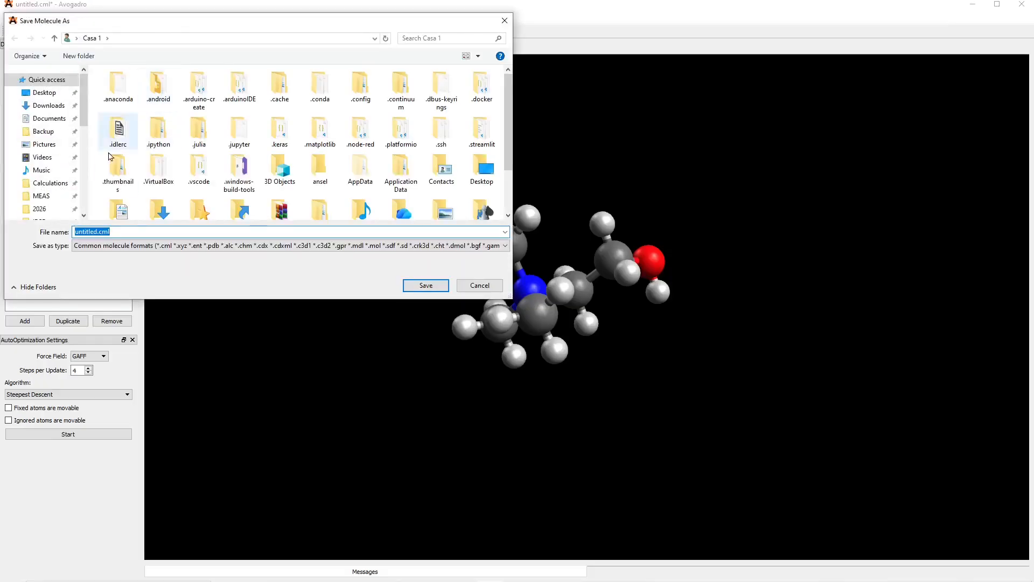
scroll(61, 152, down, 1)
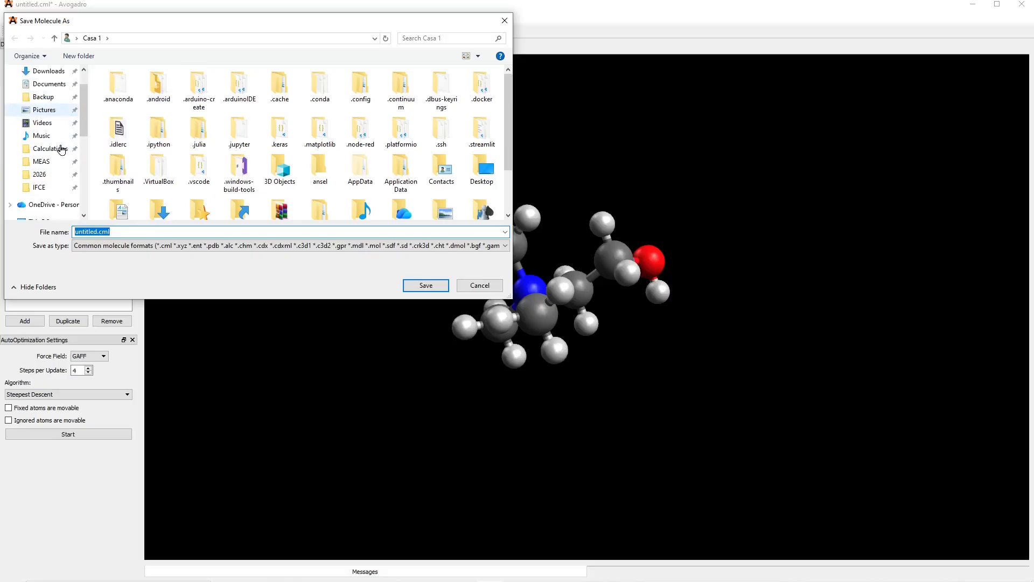
scroll(61, 150, up, 1)
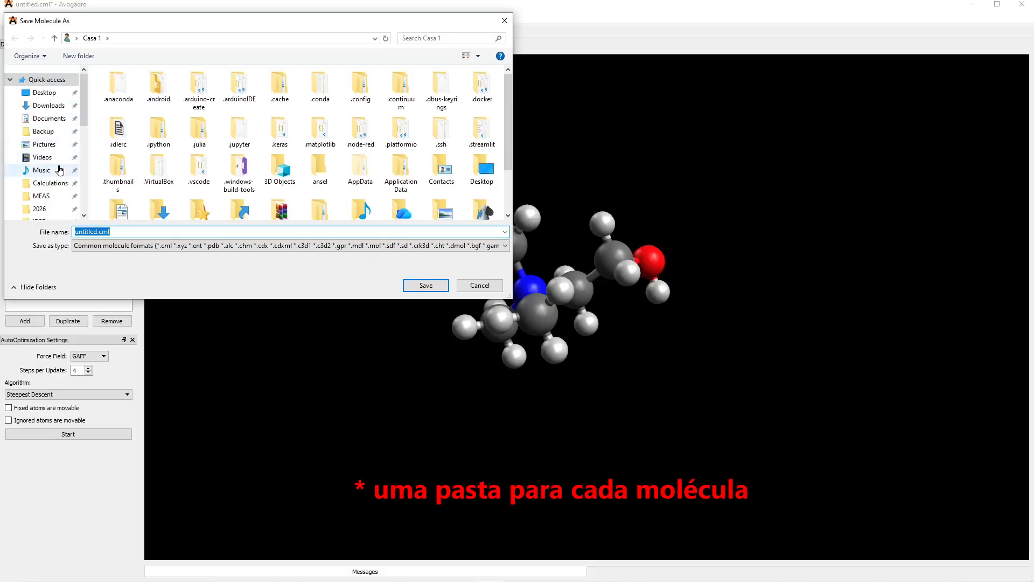
click(59, 170)
double_click(147, 99)
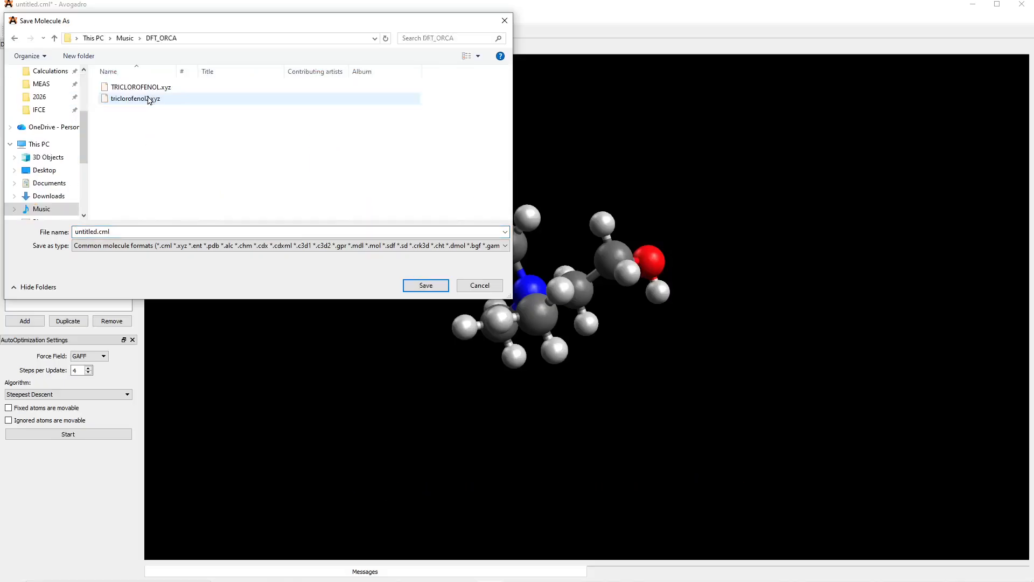
right_click(162, 159)
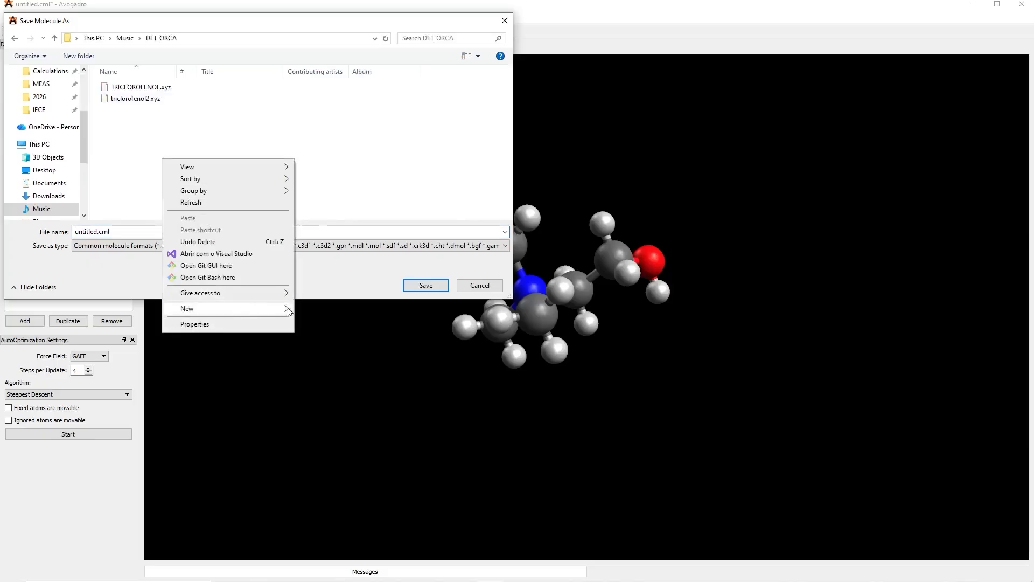
click(318, 310)
text(ion colina)
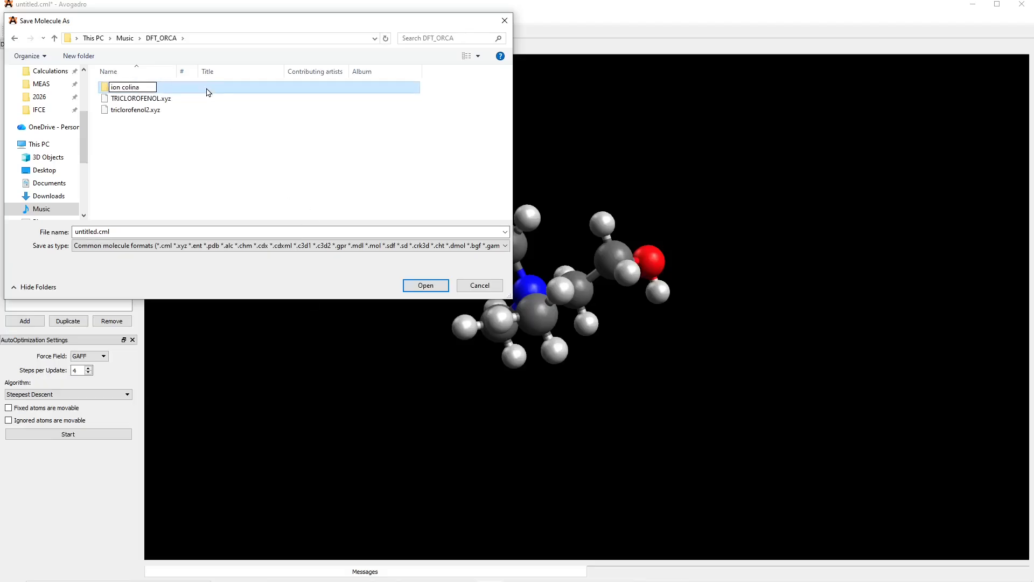
key(Return)
- Save the molecule as "ion colina.xyz" inside the "ion colina" folder
key(Return)
click(127, 233)
text(colina.xyz)
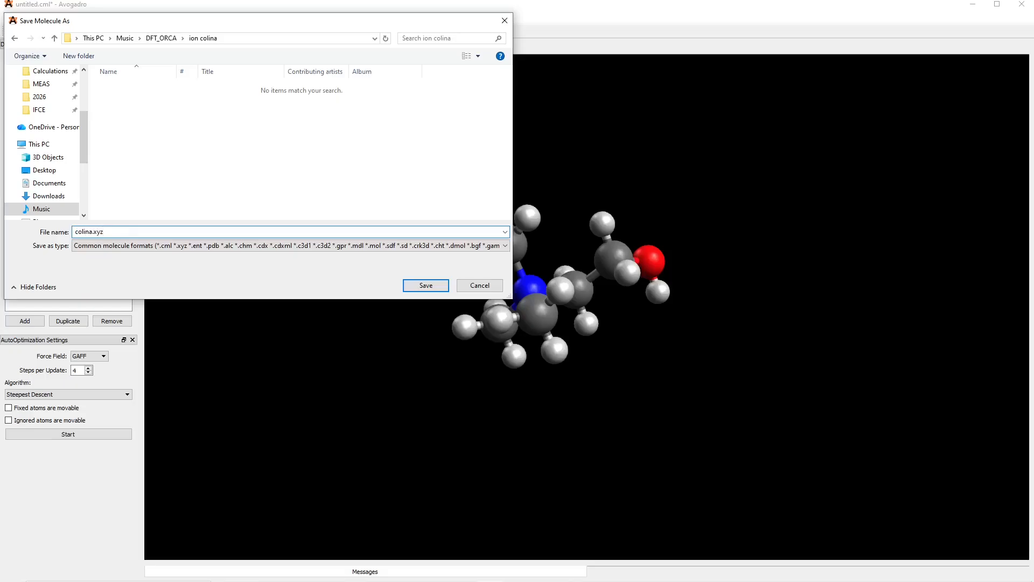
text(n)
key(Return)
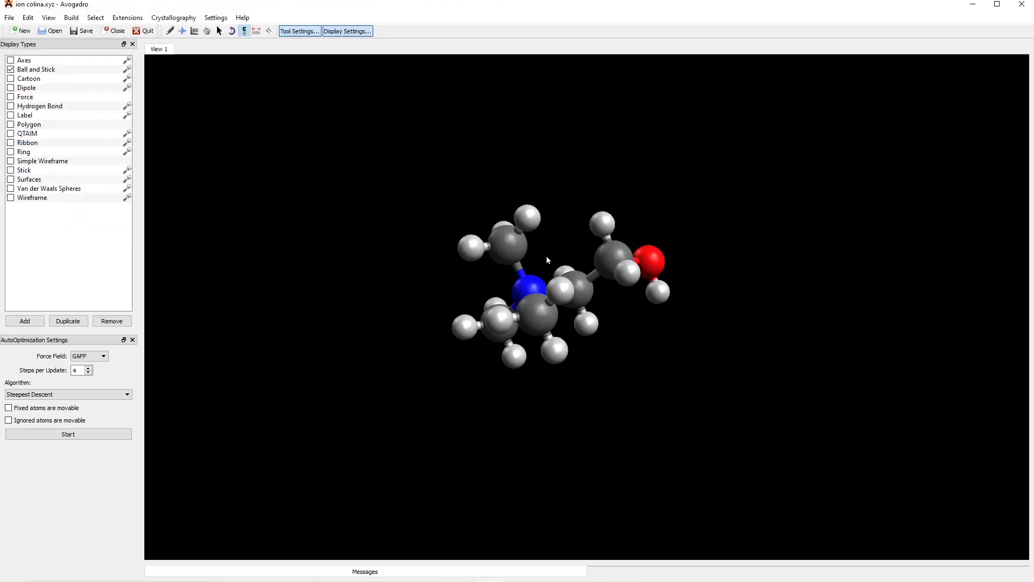
- Close Avogadro and launch Avogadro2 for the dibenzo-p-dioxin molecule
drag(705, 342, 625, 207)
click(1025, 5)
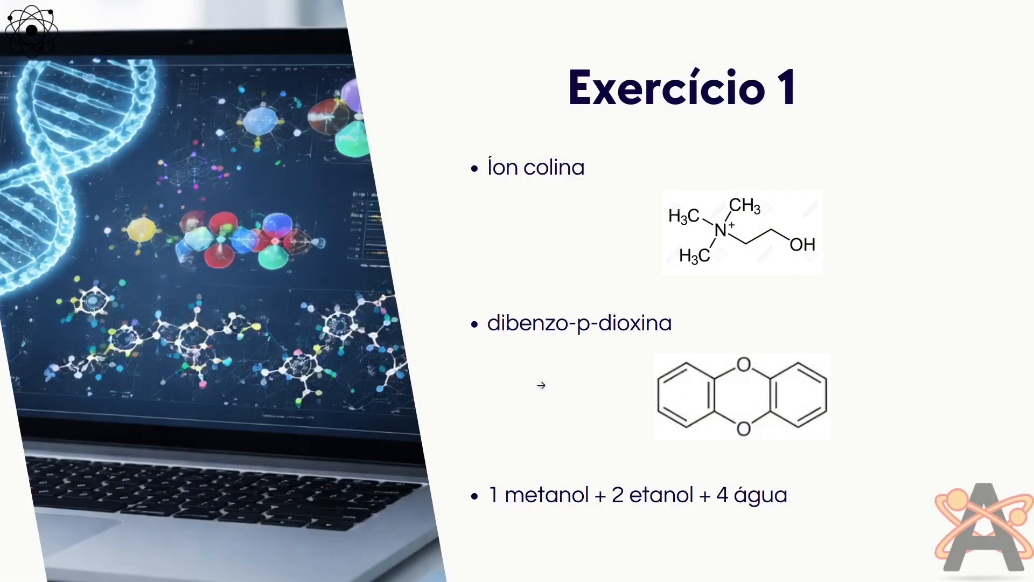
key(super)
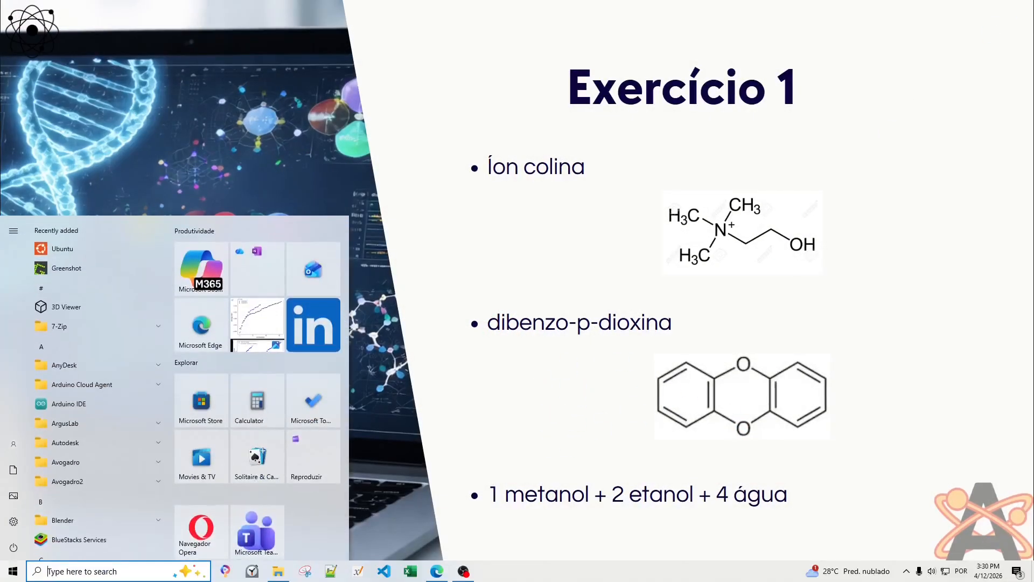
text(avoga)
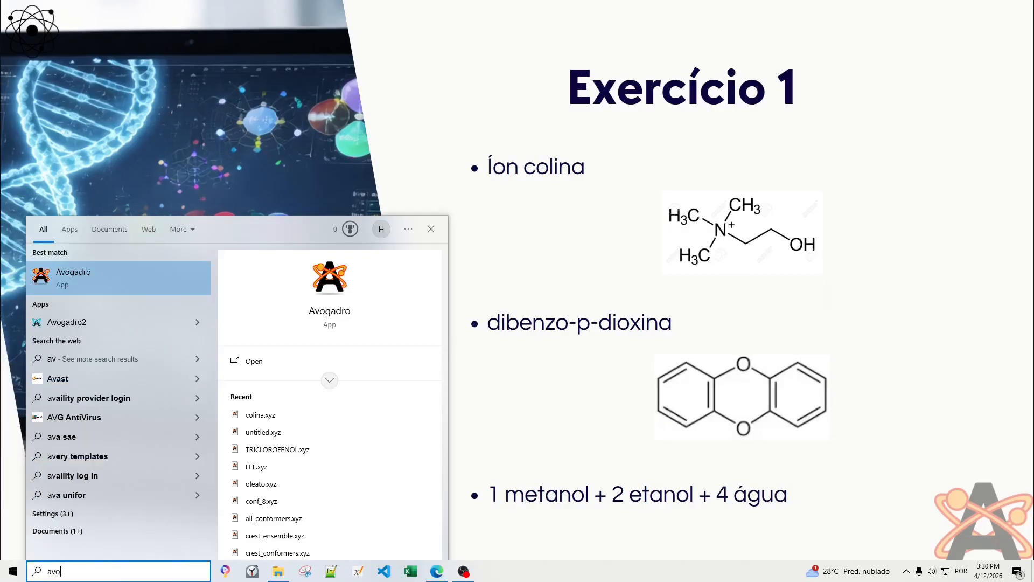
click(78, 323)
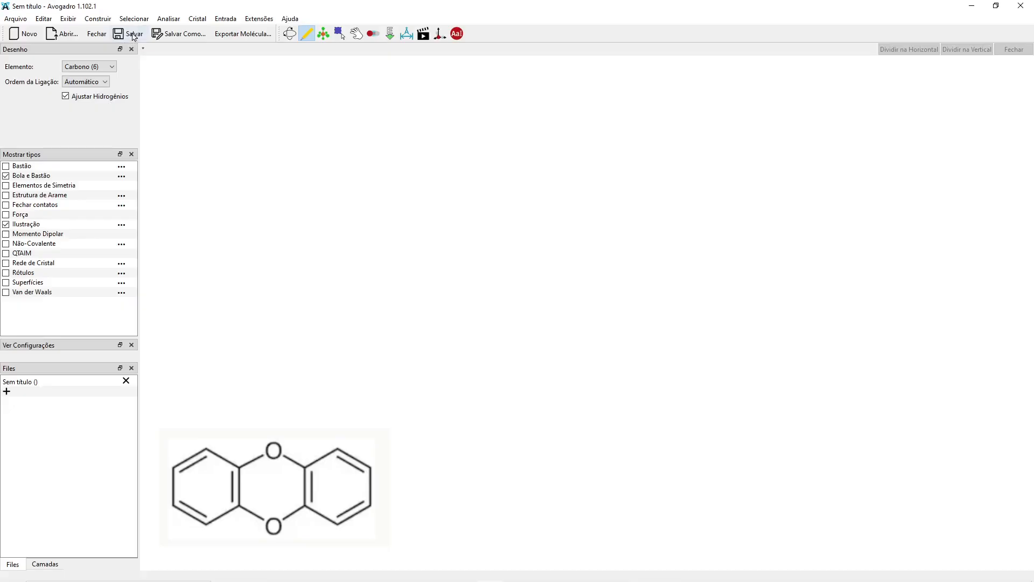
- Open the library of insertable molecule fragments and expand its aromatics folder
click(106, 21)
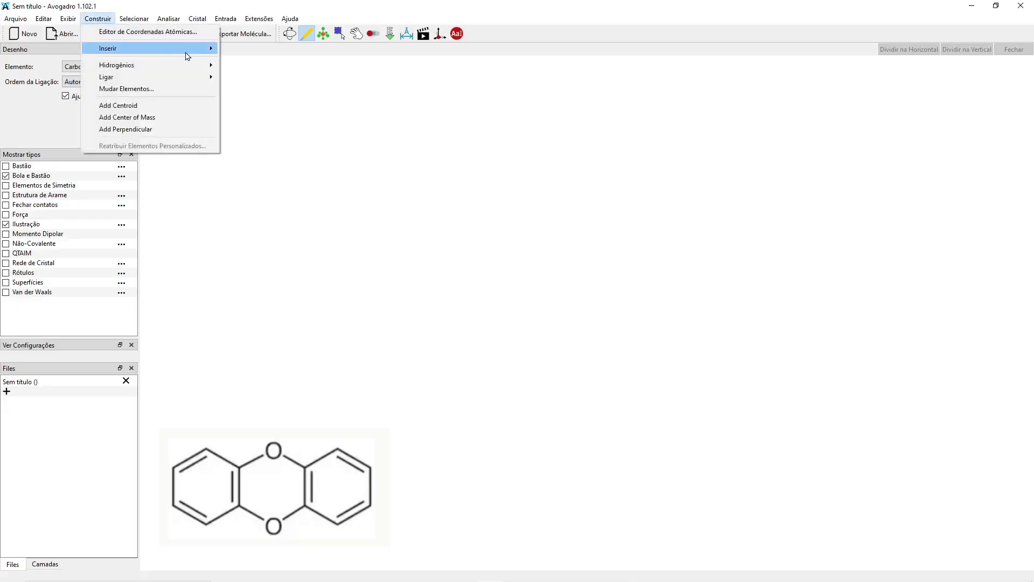
mouse_move(215, 50)
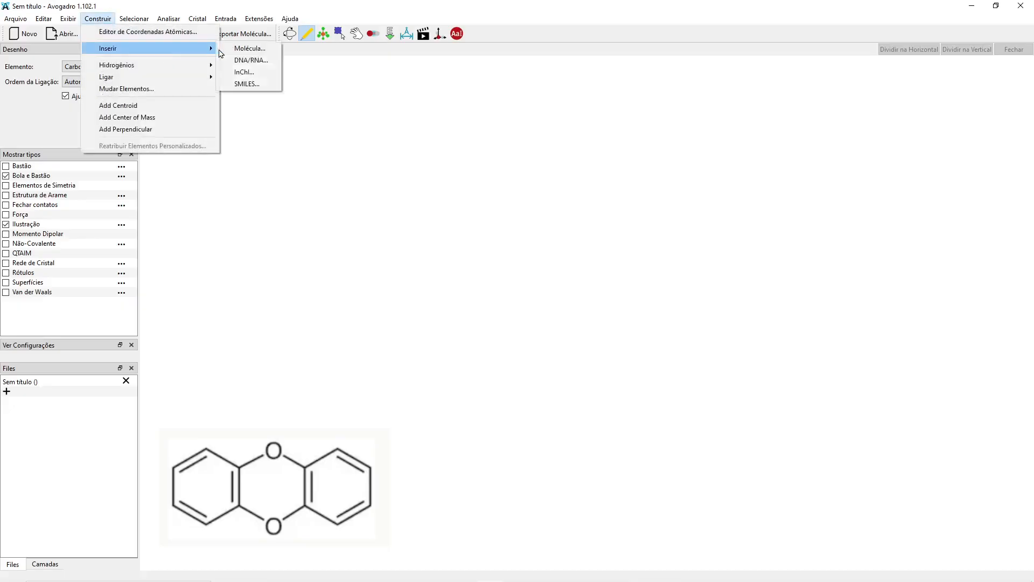
click(251, 49)
scroll(499, 274, down, 1)
click(413, 283)
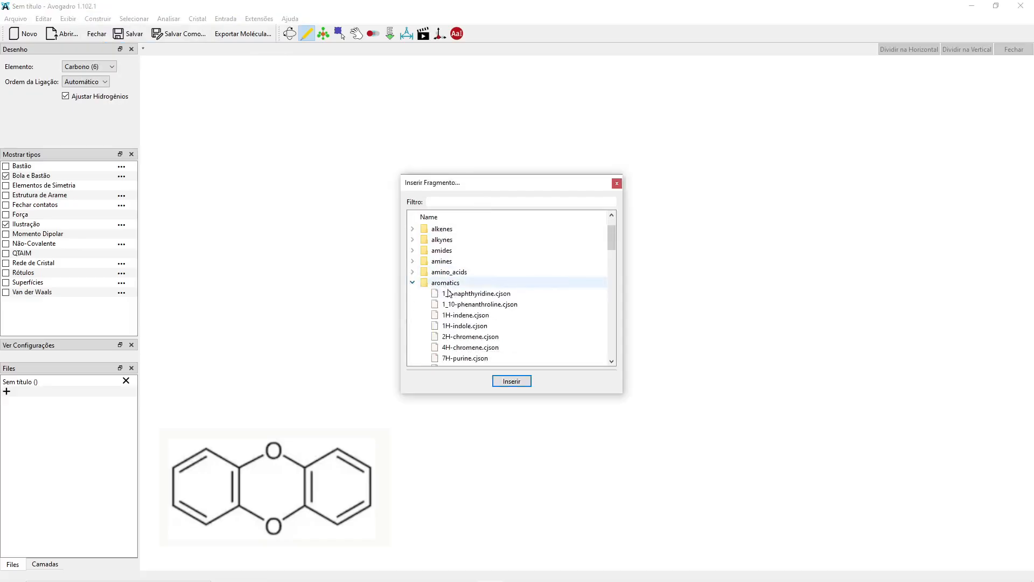
- Preview the aromatic fragments for a match to the dioxin skeleton, insert 9H-xanthene, and close the fragment library
scroll(506, 298, down, 1)
click(467, 283)
click(475, 296)
click(475, 307)
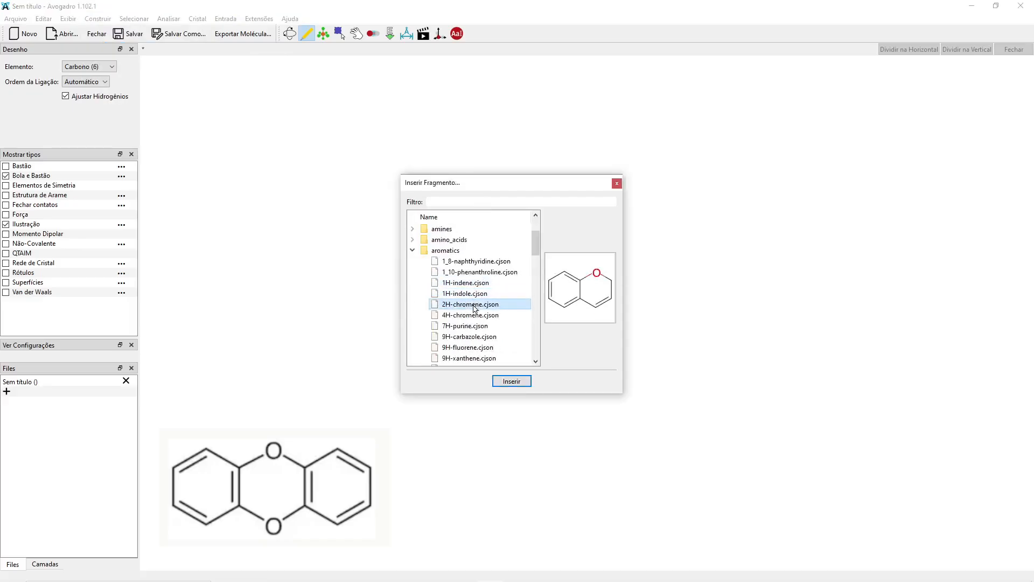
click(474, 315)
click(474, 326)
click(474, 337)
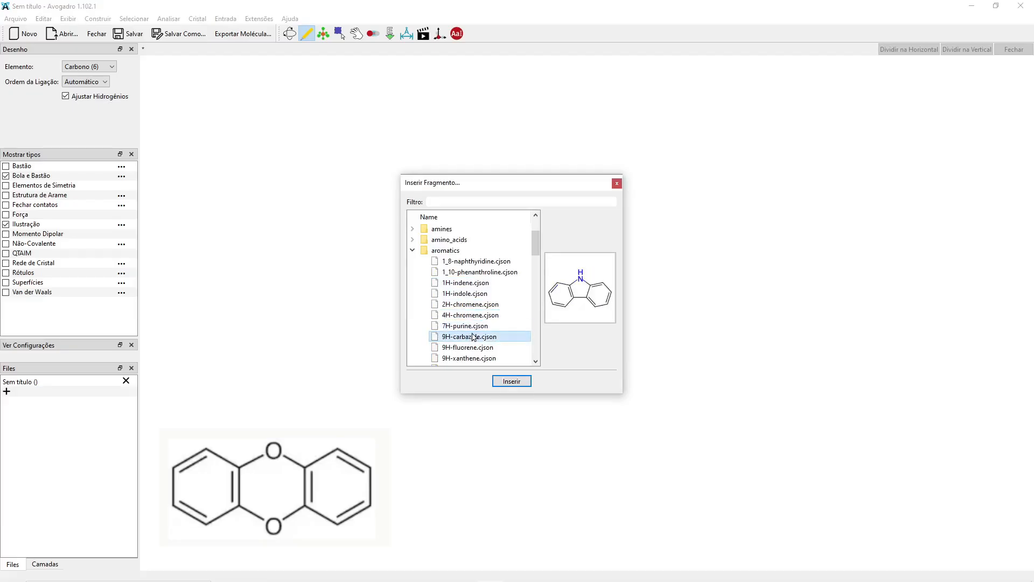
scroll(474, 337, down, 1)
click(479, 319)
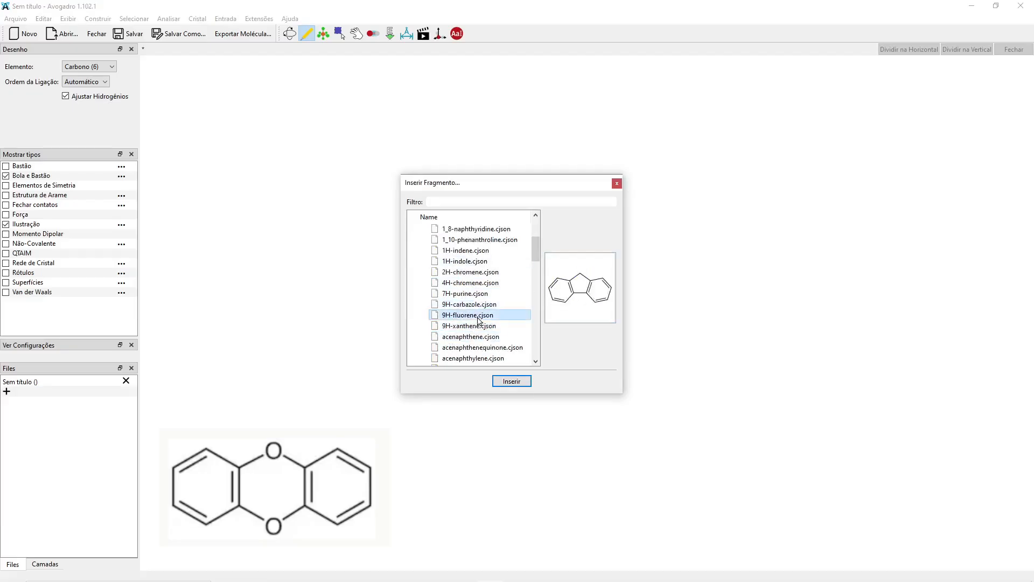
click(476, 325)
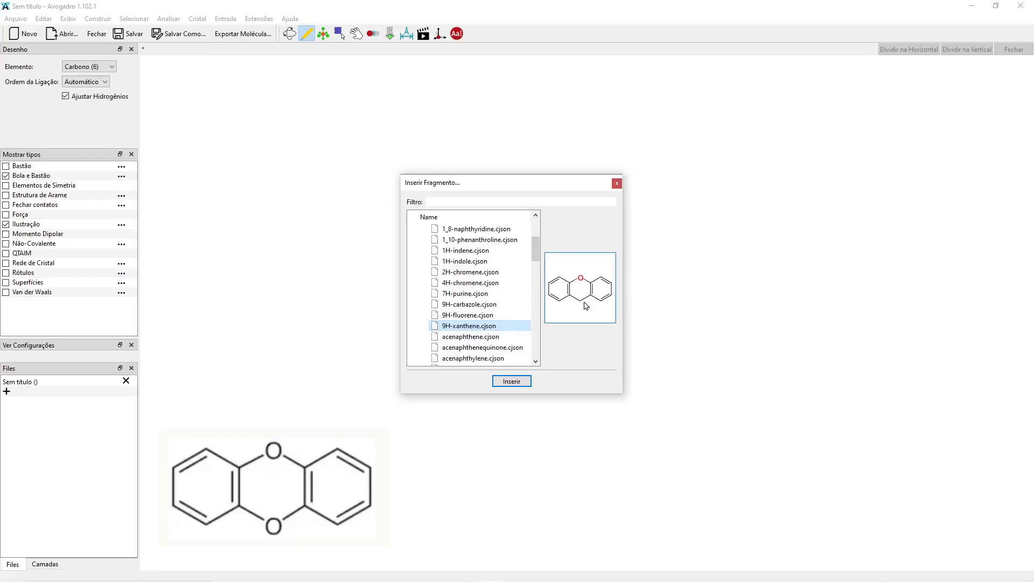
click(522, 381)
click(615, 184)
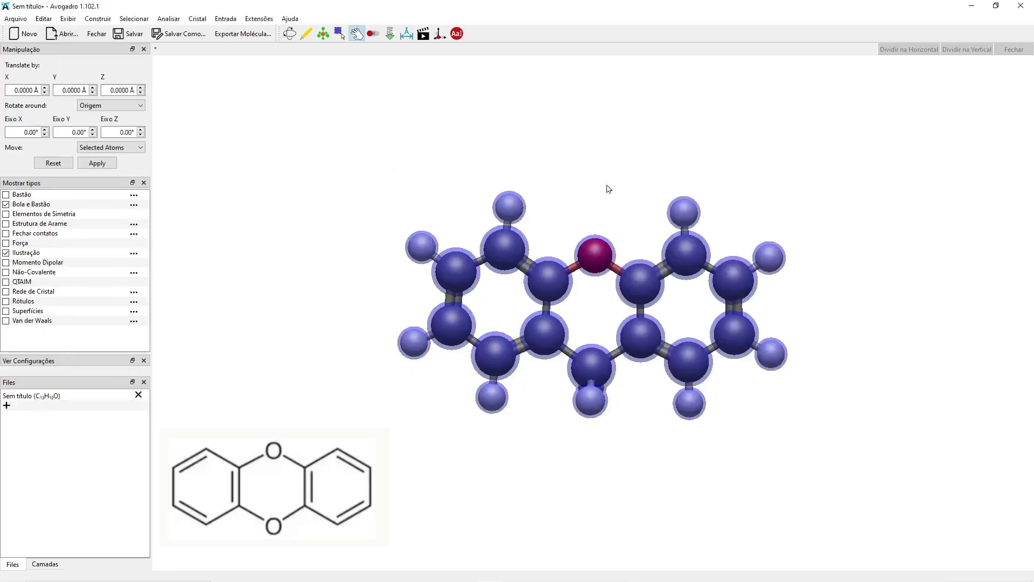
- Replace the central ring's CH2 carbon, opposite the existing oxygen, with an oxygen atom, keeping hydrogen adjustment on
click(339, 33)
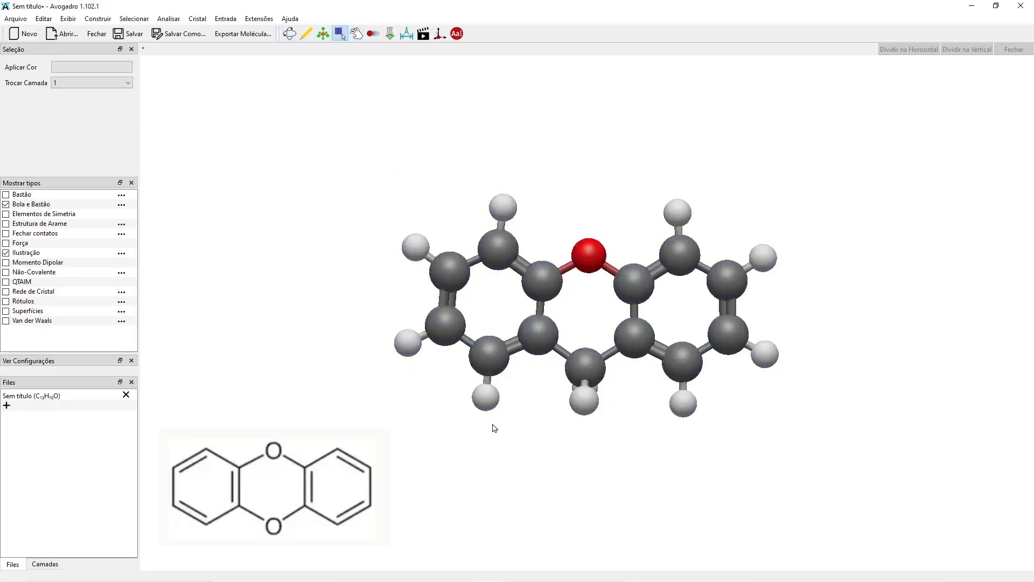
click(588, 377)
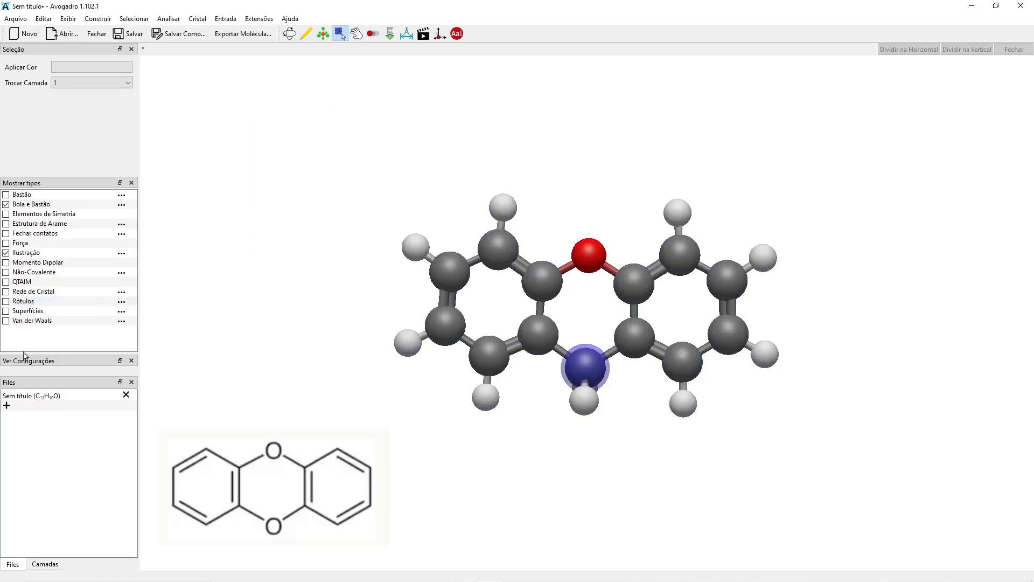
click(306, 33)
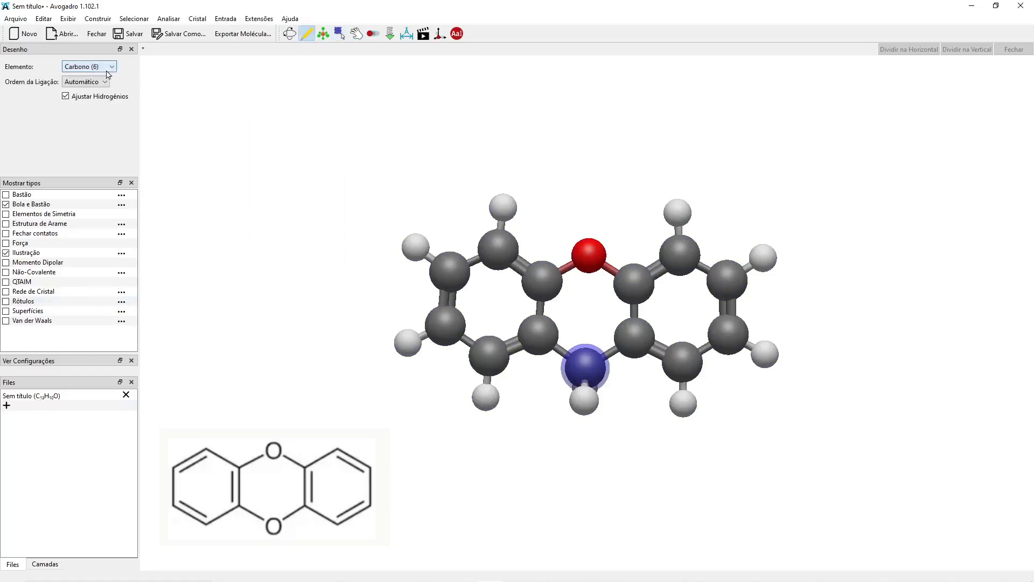
click(107, 70)
click(84, 114)
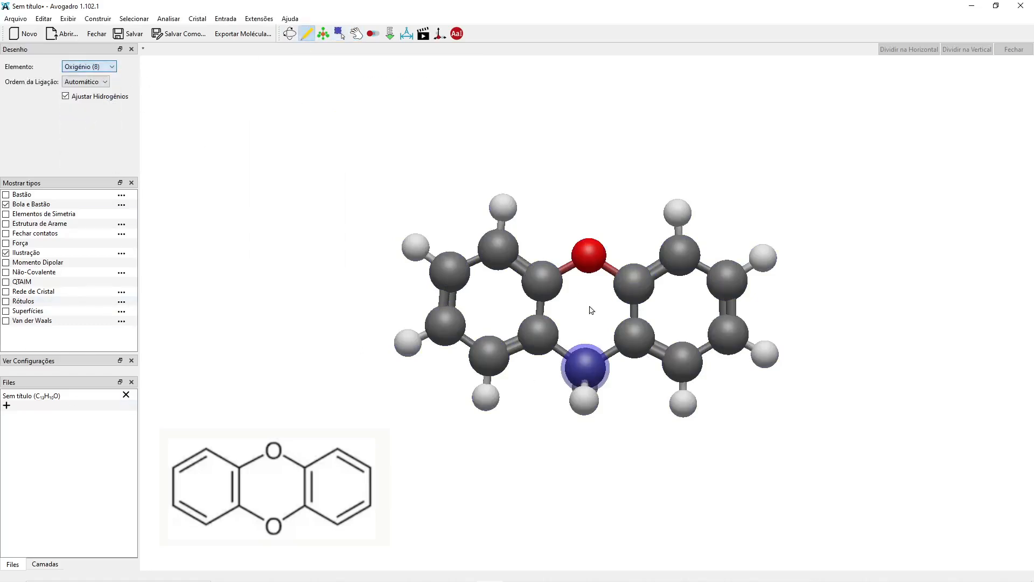
click(586, 362)
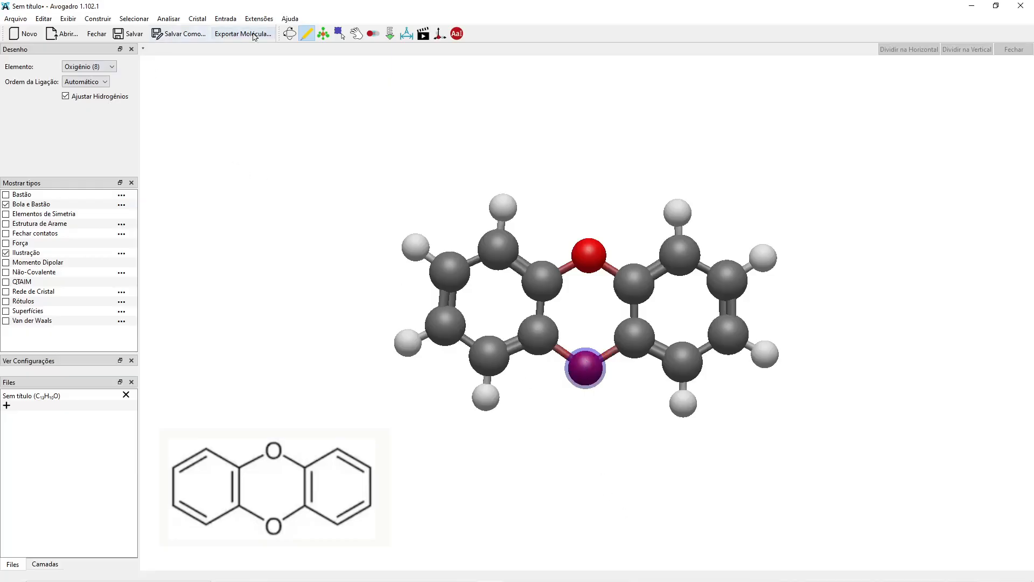
- Start auto-optimizing the dibenzo-p-dioxin geometry with the GAFF method
click(295, 36)
drag(541, 479, 515, 388)
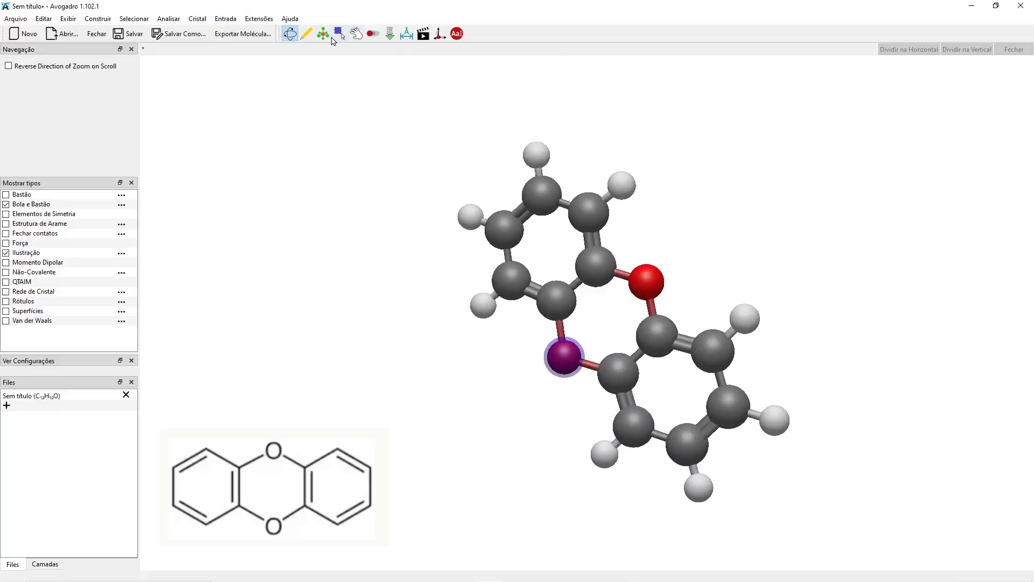
click(390, 33)
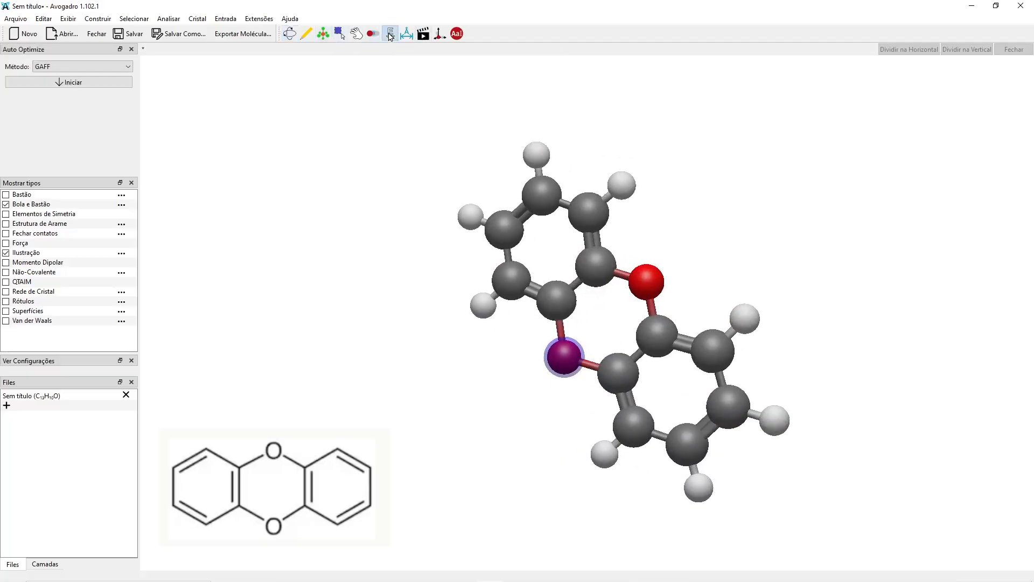
click(73, 84)
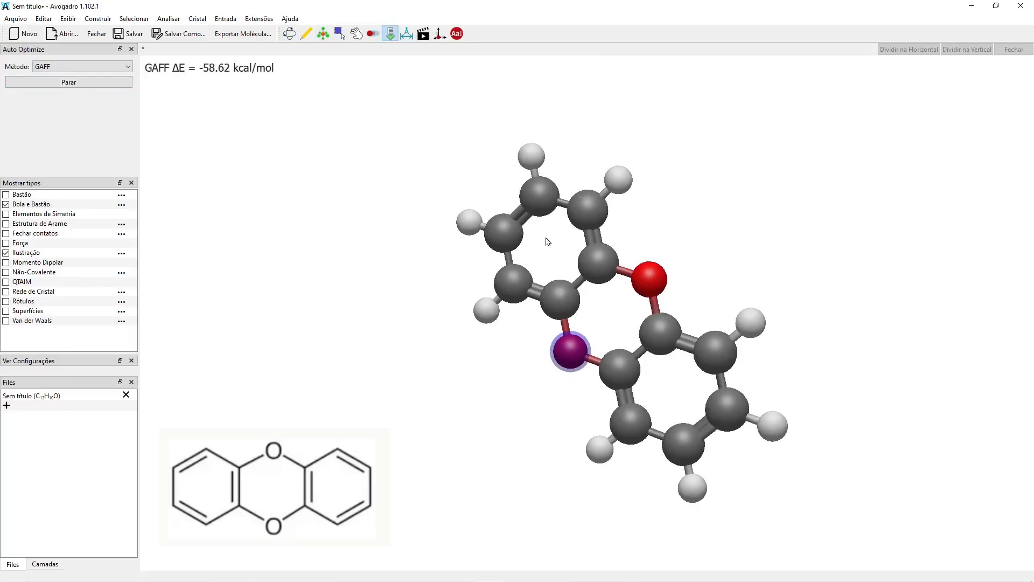
- Stop the GAFF auto-optimization and inspect the dibenzo-p-dioxin geometry from another angle
click(90, 85)
click(290, 34)
drag(471, 231, 692, 197)
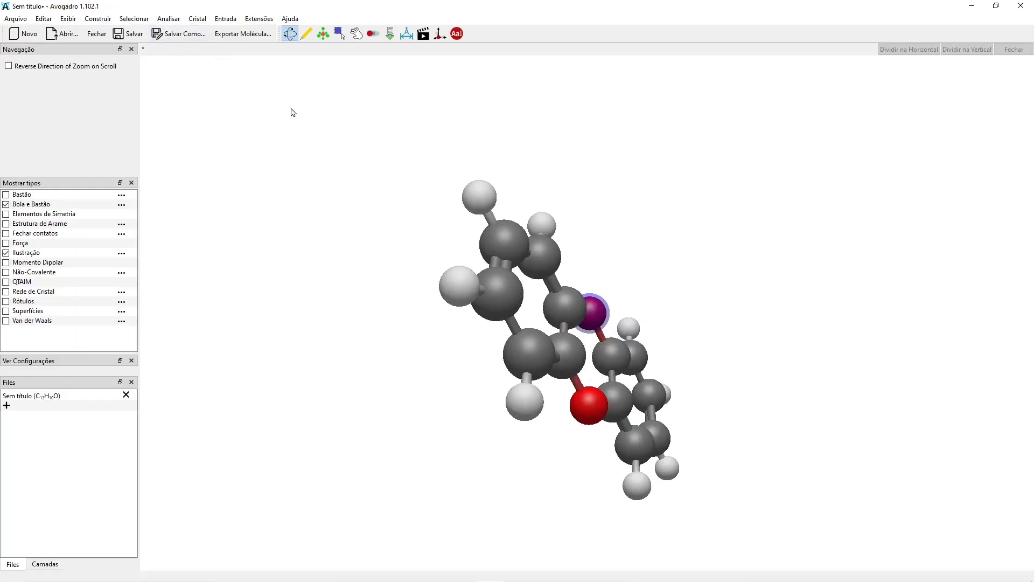
- Start exporting the molecule, create a folder named dioxina inside DFT_ORCA, and open that folder
click(248, 39)
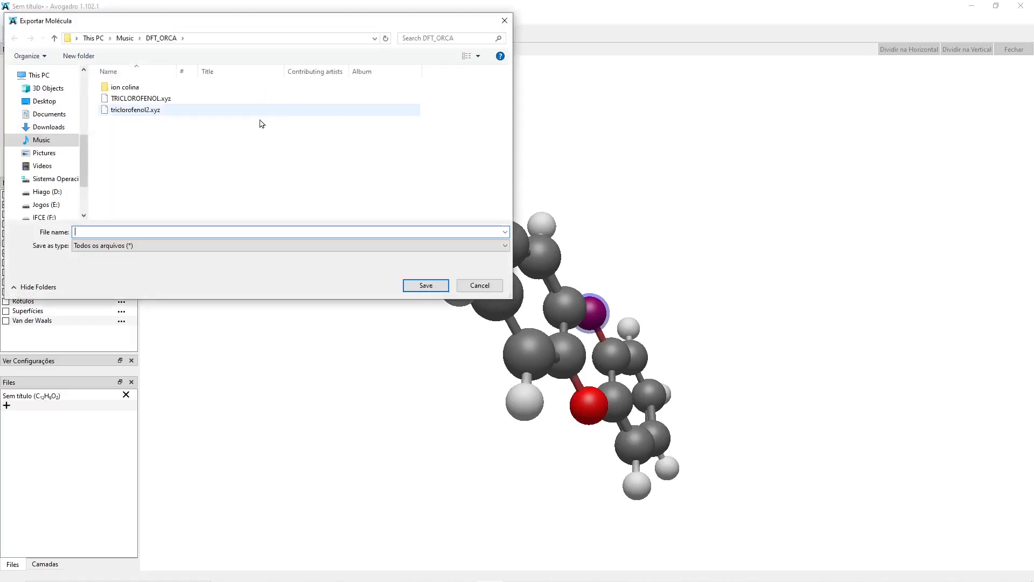
right_click(180, 157)
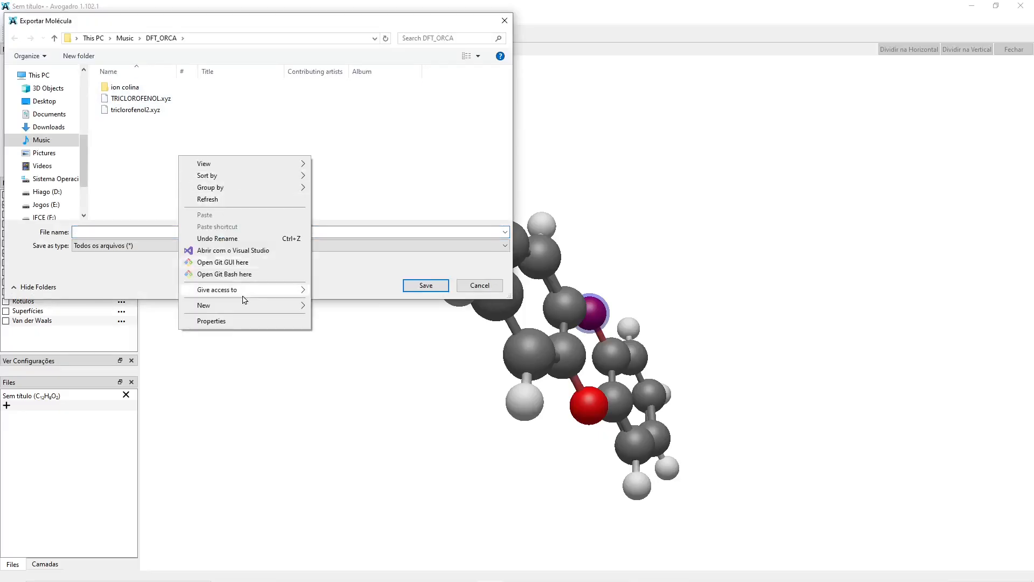
click(329, 305)
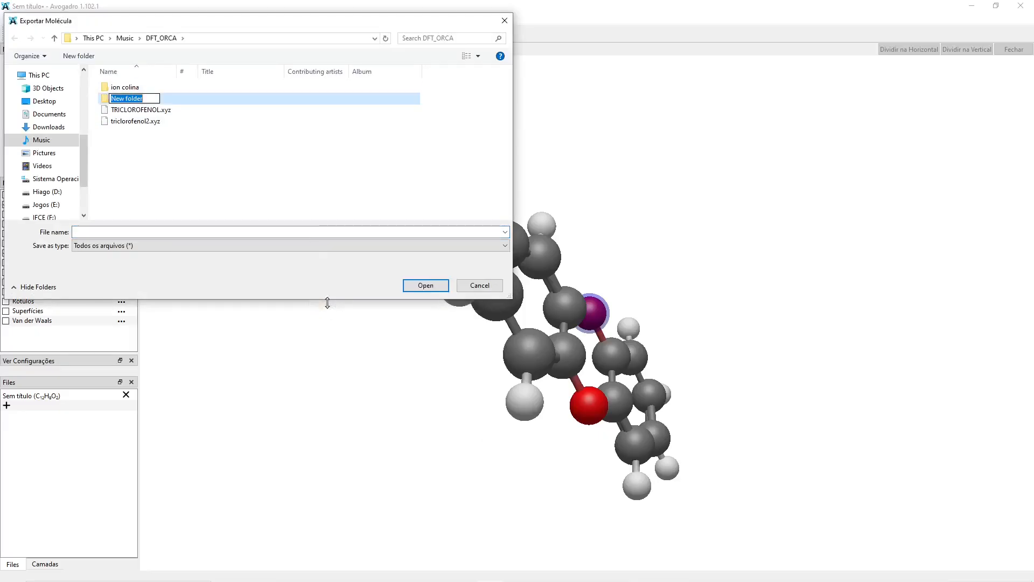
text(dioxina)
key(Return)
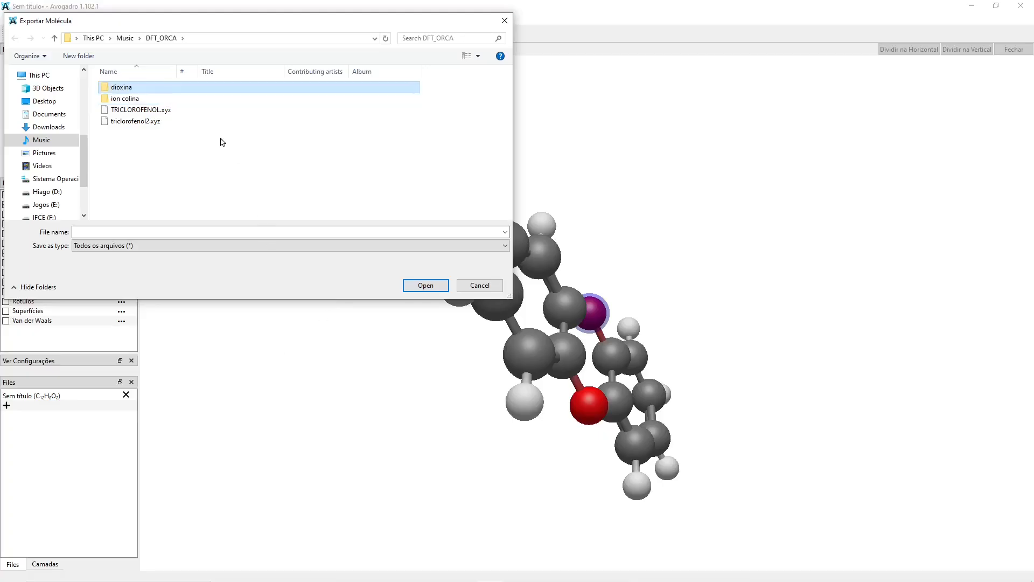
double_click(178, 88)
- Export the molecule in XYZ format as dioxina.xyz into the dioxina folder
click(146, 233)
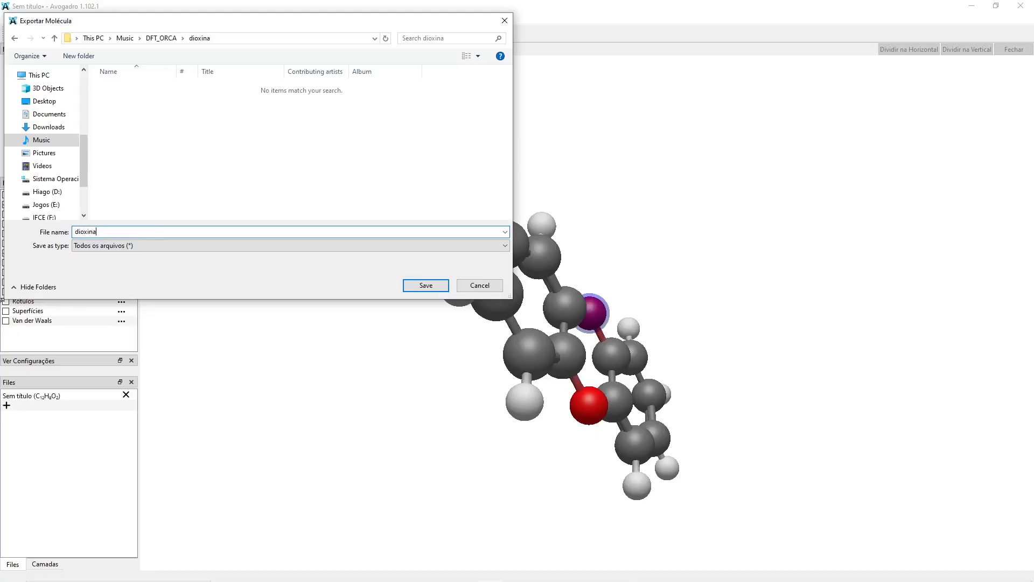
click(173, 246)
scroll(168, 366, down, 15)
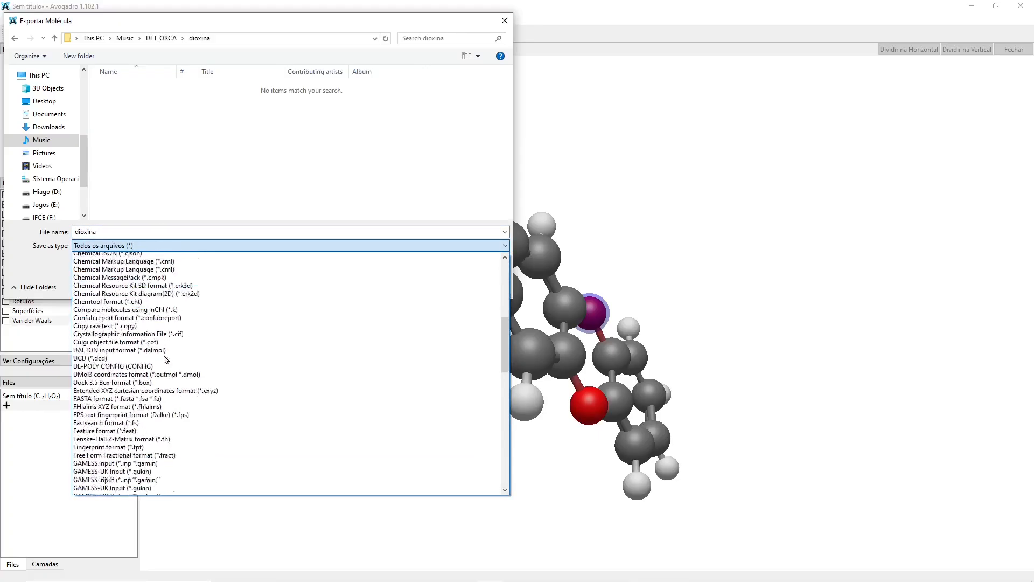
scroll(168, 372, down, 20)
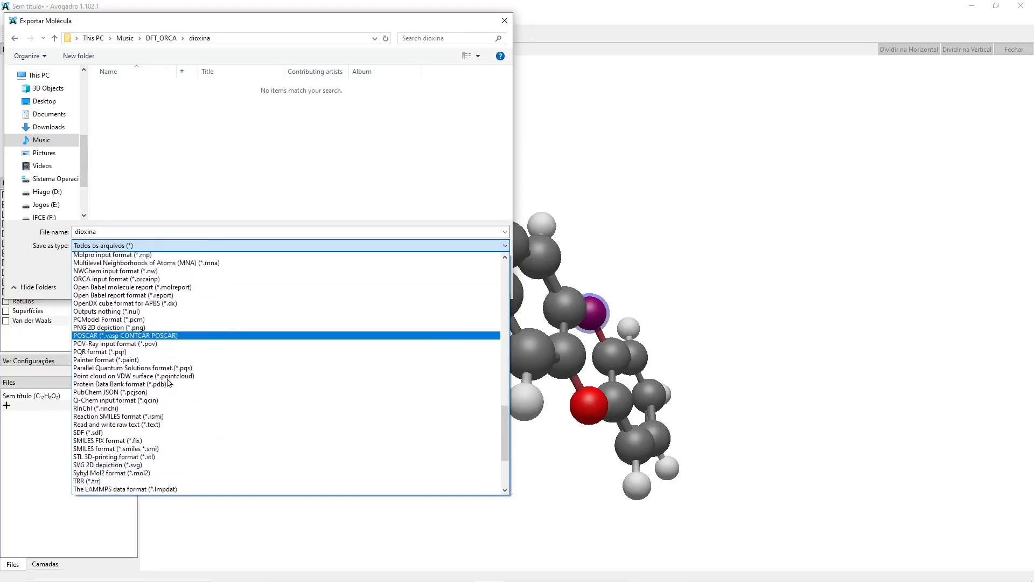
click(173, 464)
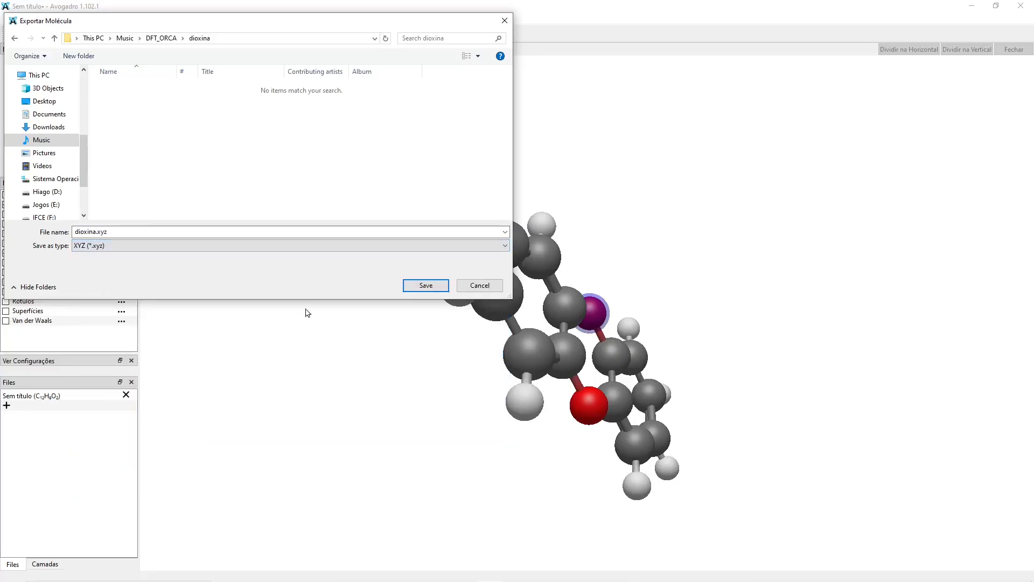
click(426, 286)
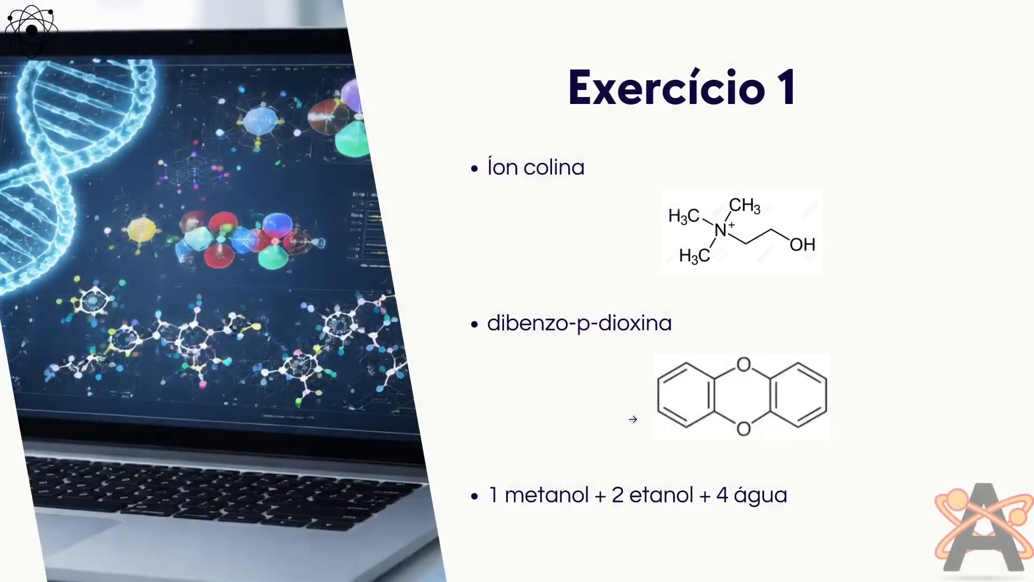
- Find and launch the original Avogadro application rather than Avogadro2
key(super)
text(avoga)
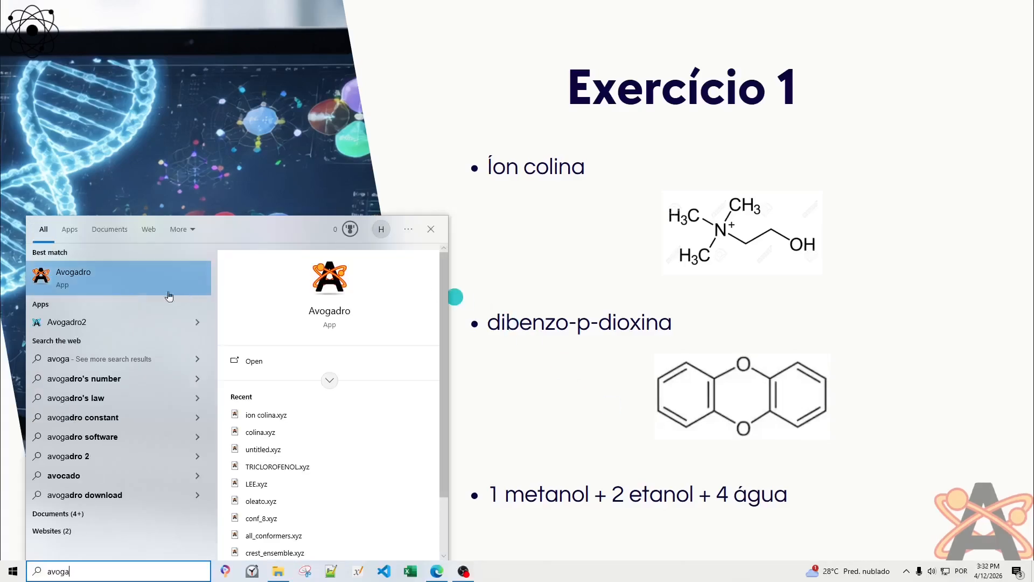
click(110, 294)
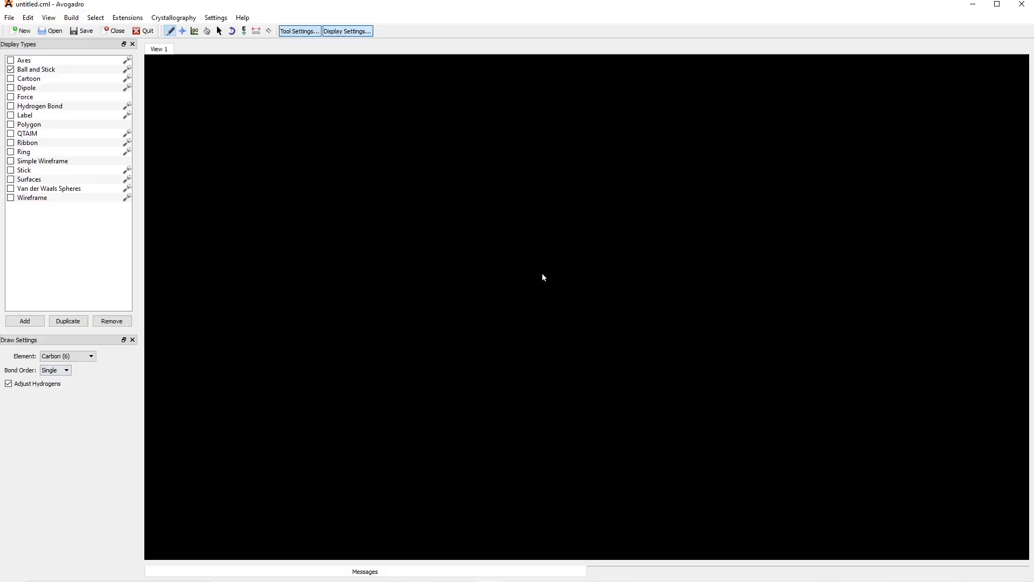
- Draw a methanol molecule by placing a carbon atom and bonding an oxygen to it, with hydrogens adjusted automatically
click(525, 275)
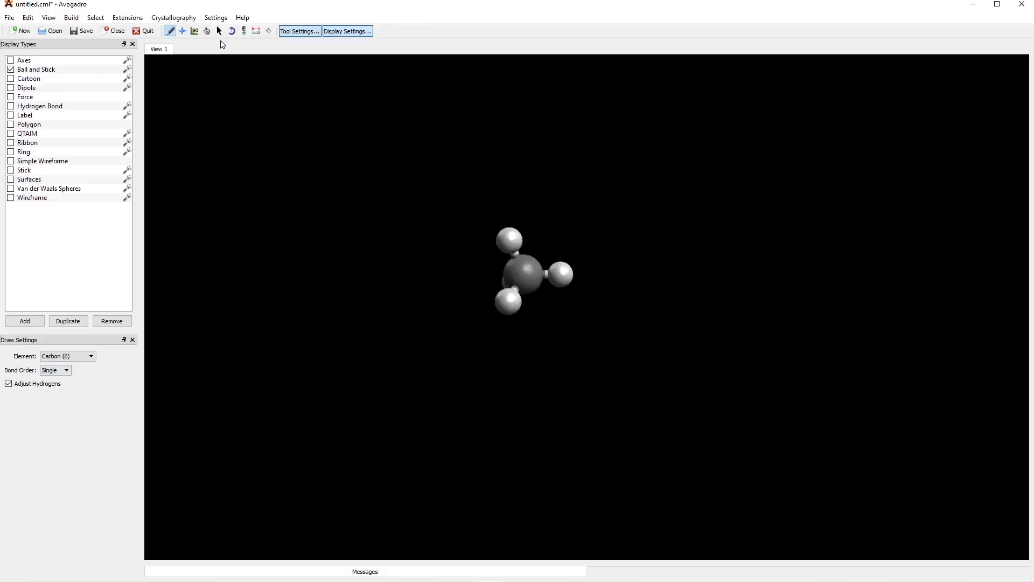
click(67, 356)
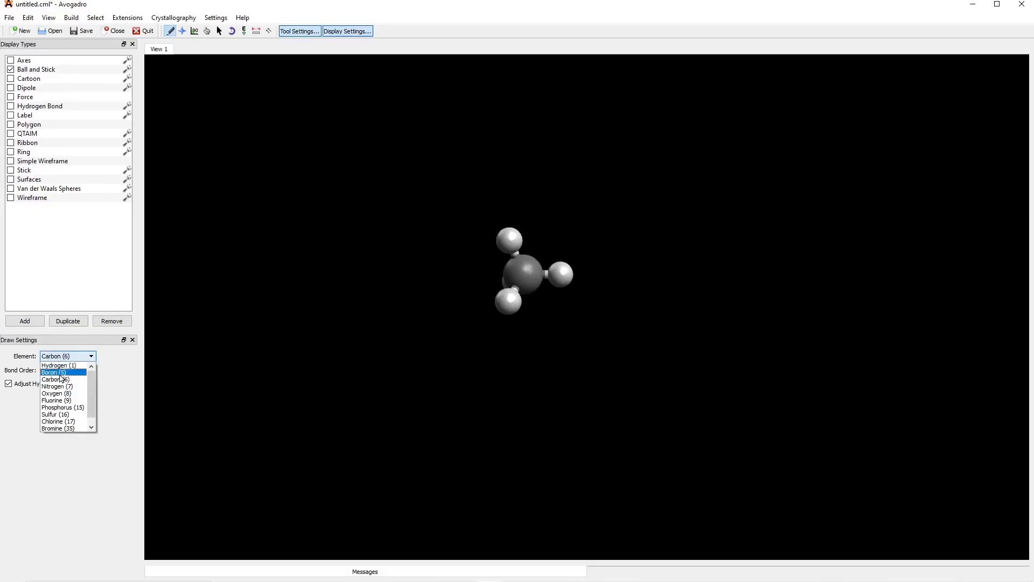
click(59, 393)
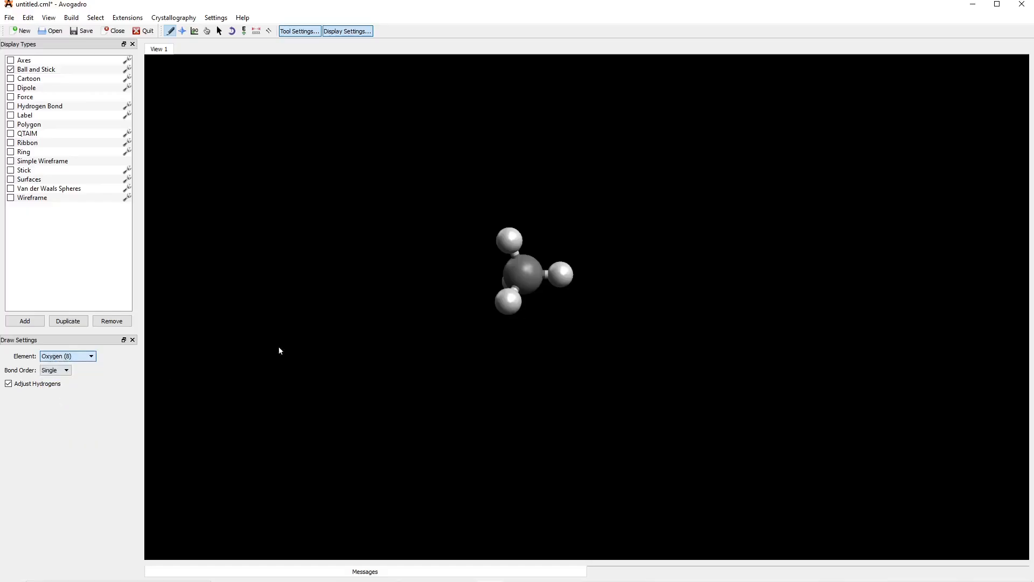
drag(508, 285, 478, 308)
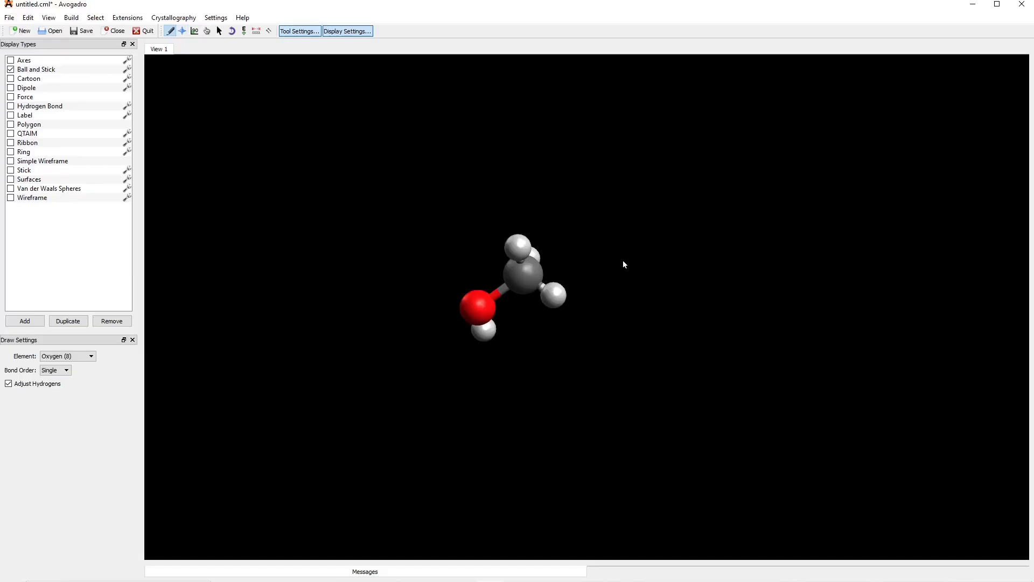
- Draw an ethanol molecule beside the methanol from two single-bonded carbons and an oxygen attached to the carbon nearer the methanol
click(182, 31)
drag(332, 151, 482, 388)
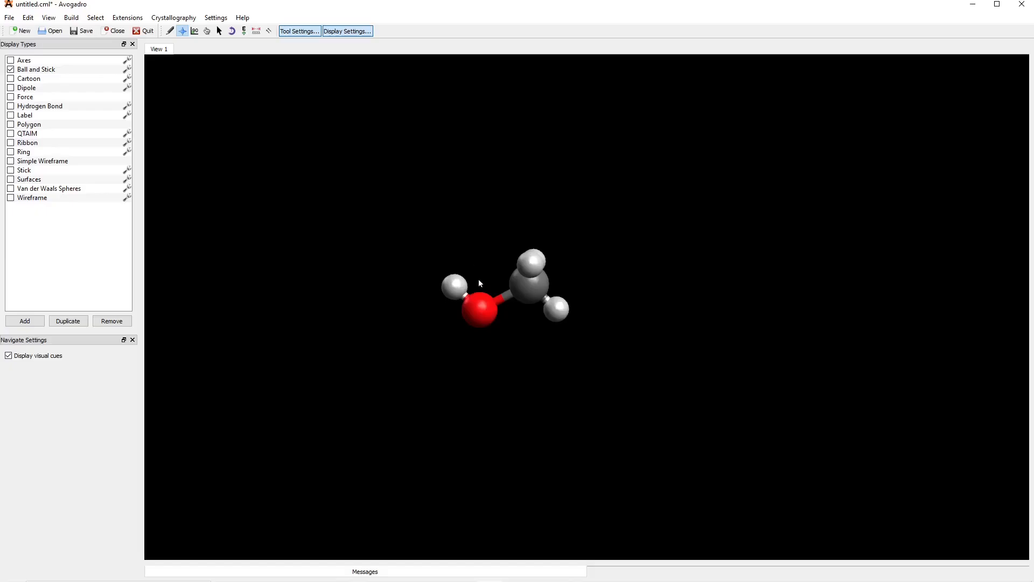
click(171, 32)
click(64, 356)
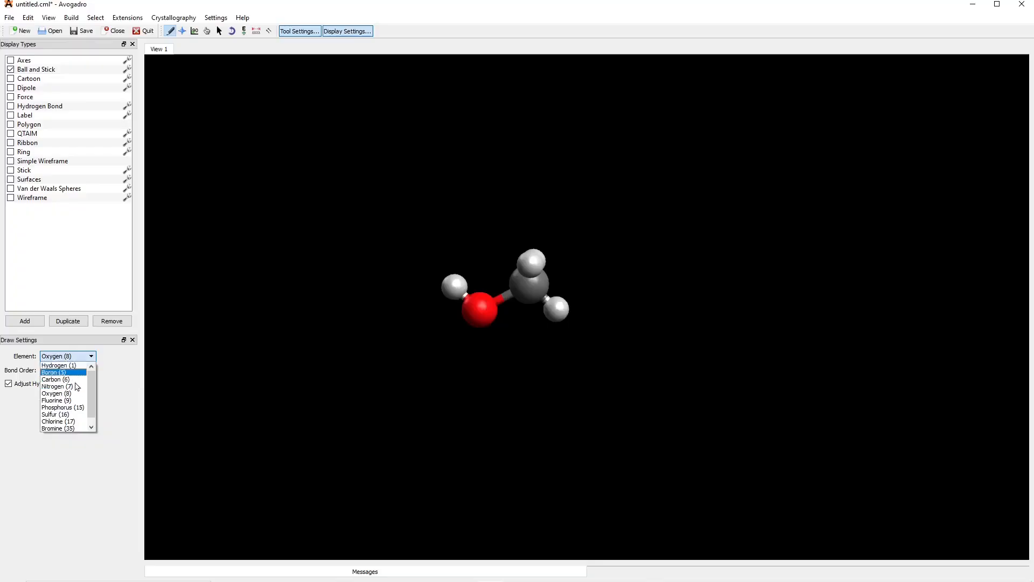
click(60, 380)
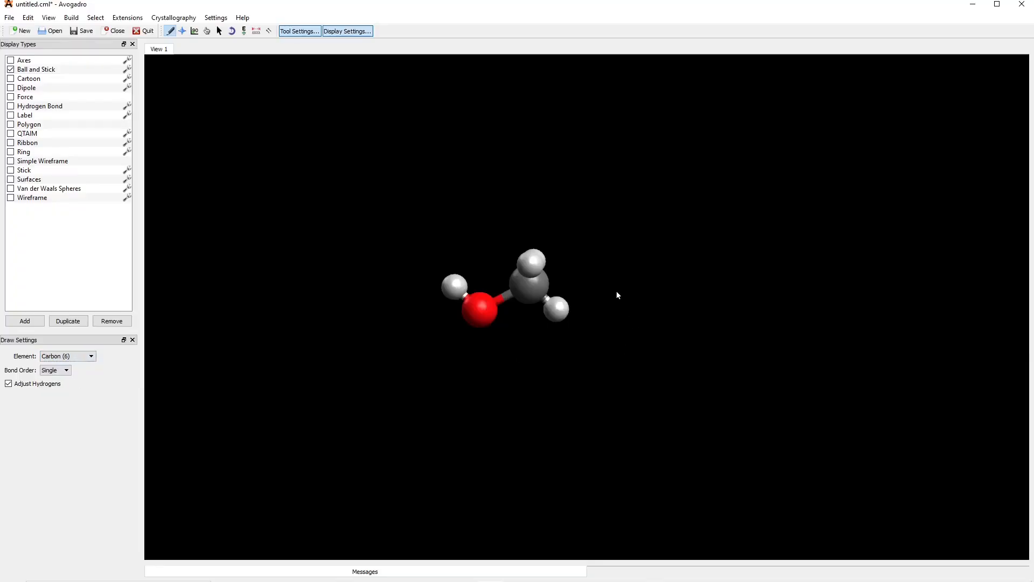
drag(677, 267, 706, 267)
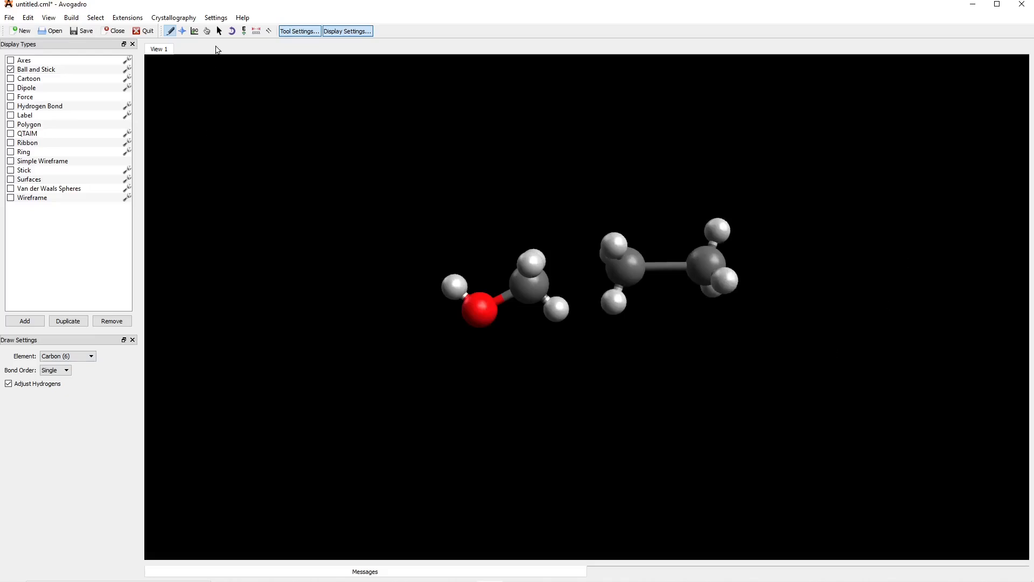
click(81, 356)
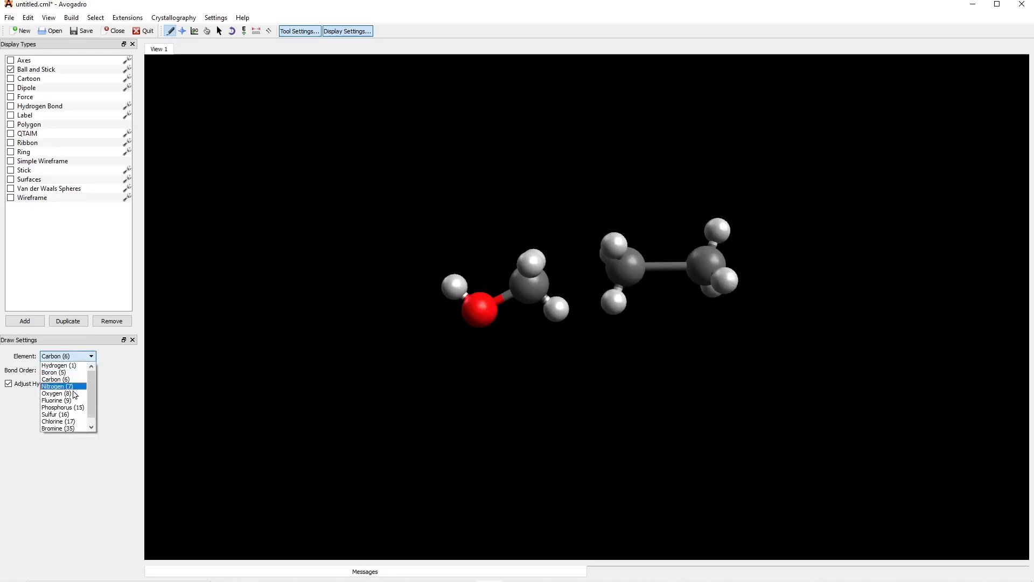
click(56, 393)
drag(567, 230, 581, 231)
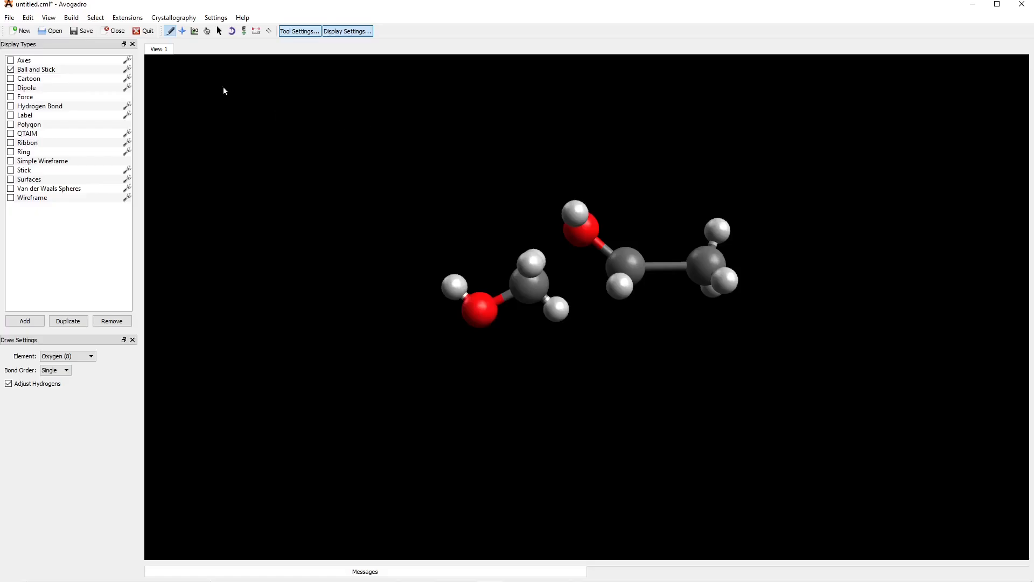
- Select the whole ethanol molecule and move it above the methanol, with its OH group near the methanol's oxygen
click(183, 31)
mouse_move(703, 161)
mouse_down()
mouse_move(684, 228)
mouse_move(690, 302)
mouse_move(741, 328)
mouse_move(791, 291)
mouse_move(831, 233)
mouse_move(824, 406)
mouse_move(799, 408)
mouse_move(783, 329)
mouse_up()
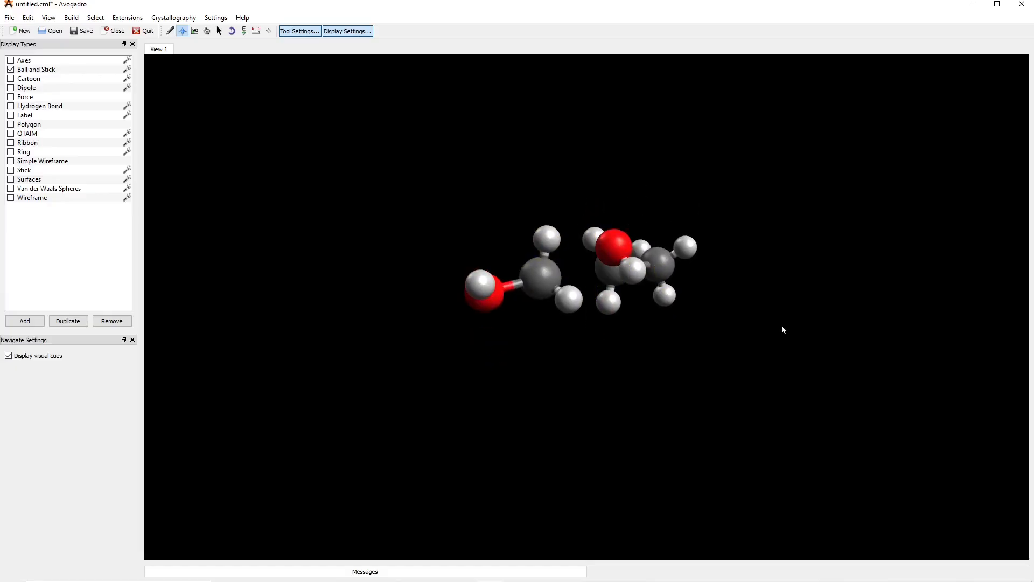
drag(741, 355, 733, 286)
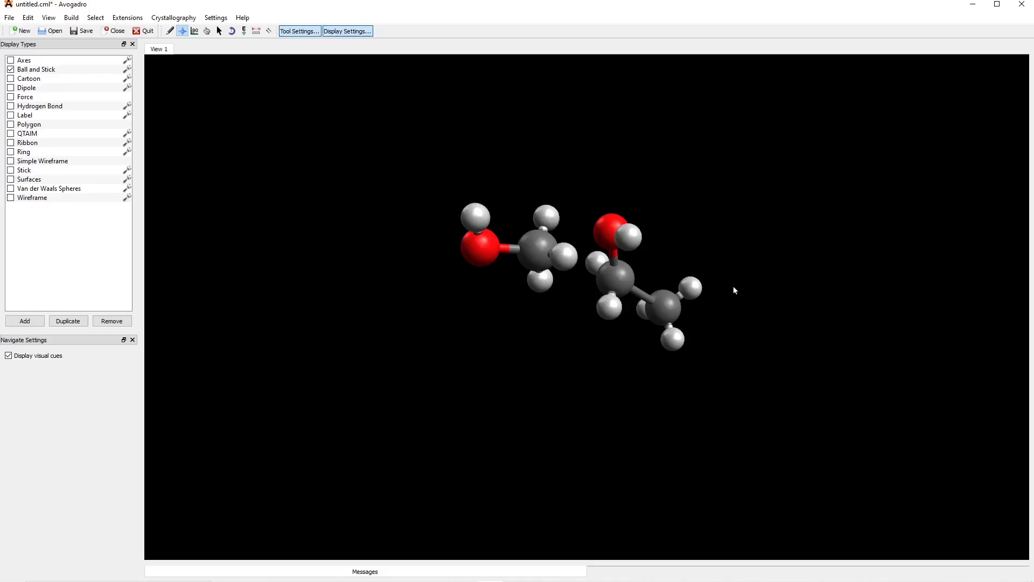
drag(693, 208, 704, 323)
key(F12)
drag(596, 210, 798, 387)
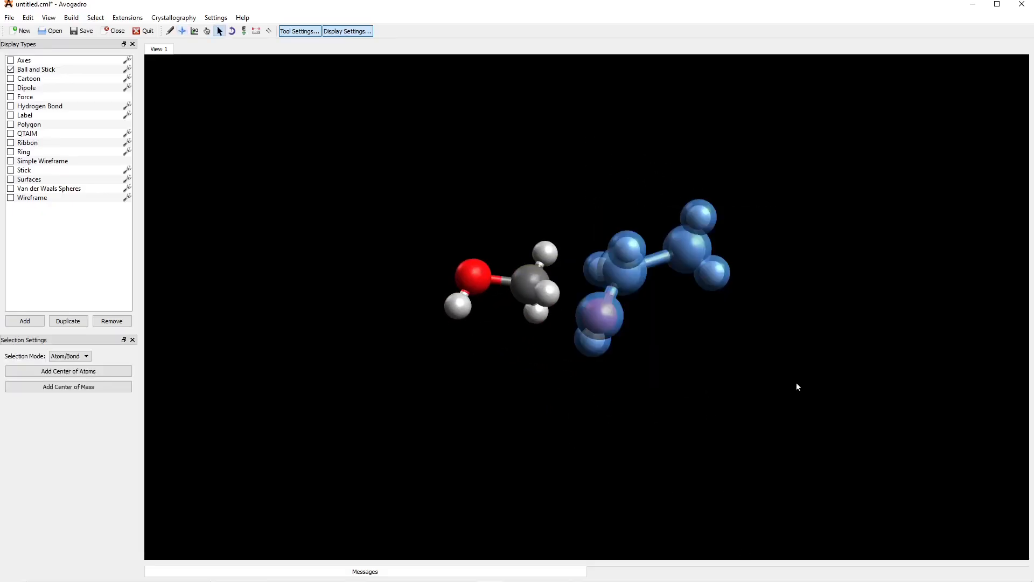
click(207, 30)
drag(602, 325, 449, 196)
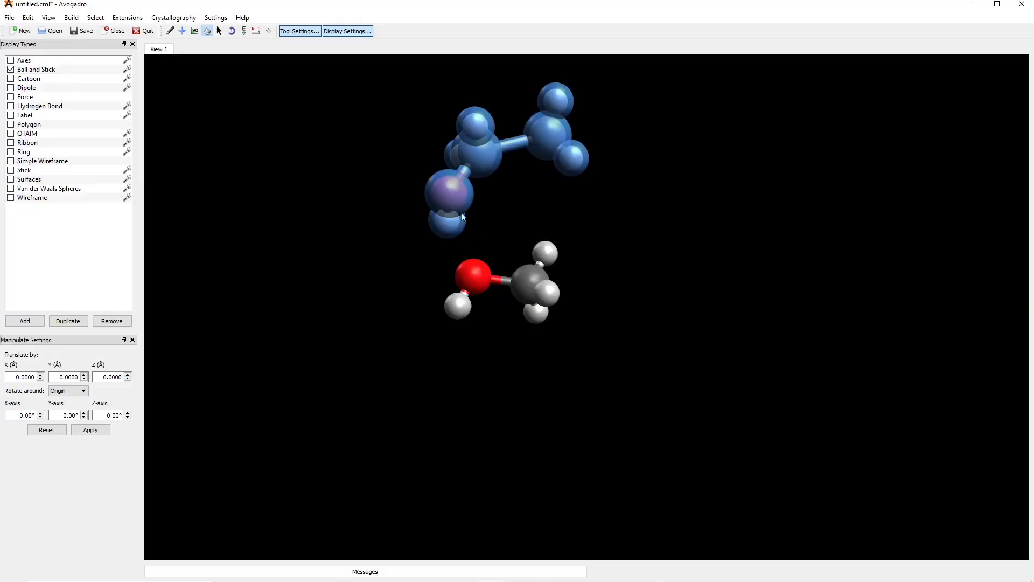
- Draw a second ethanol molecule below the methanol from two single-bonded carbons and an oxygen on the carbon nearer the methanol
click(170, 31)
click(60, 356)
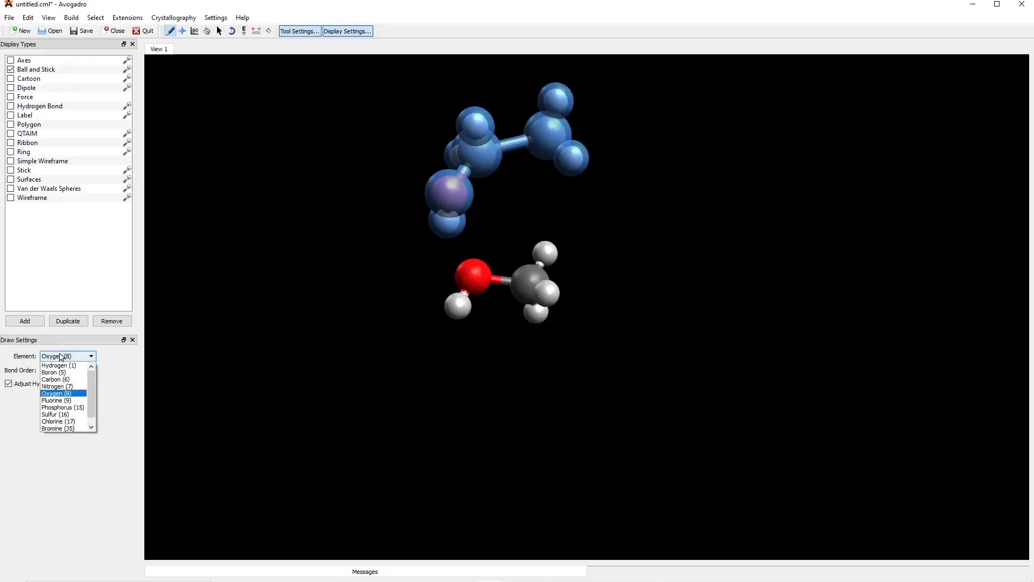
click(55, 379)
drag(322, 362, 370, 360)
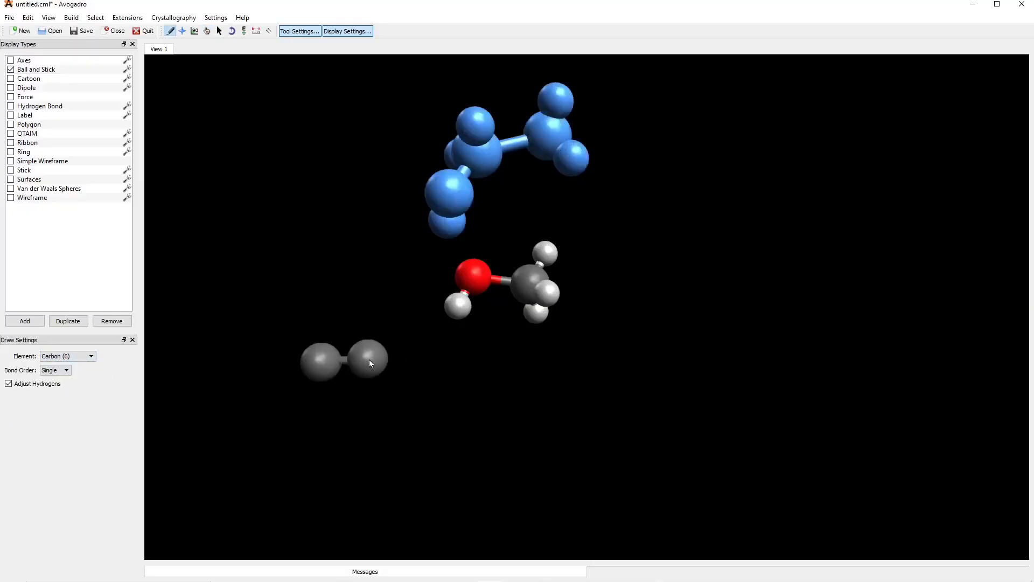
click(80, 356)
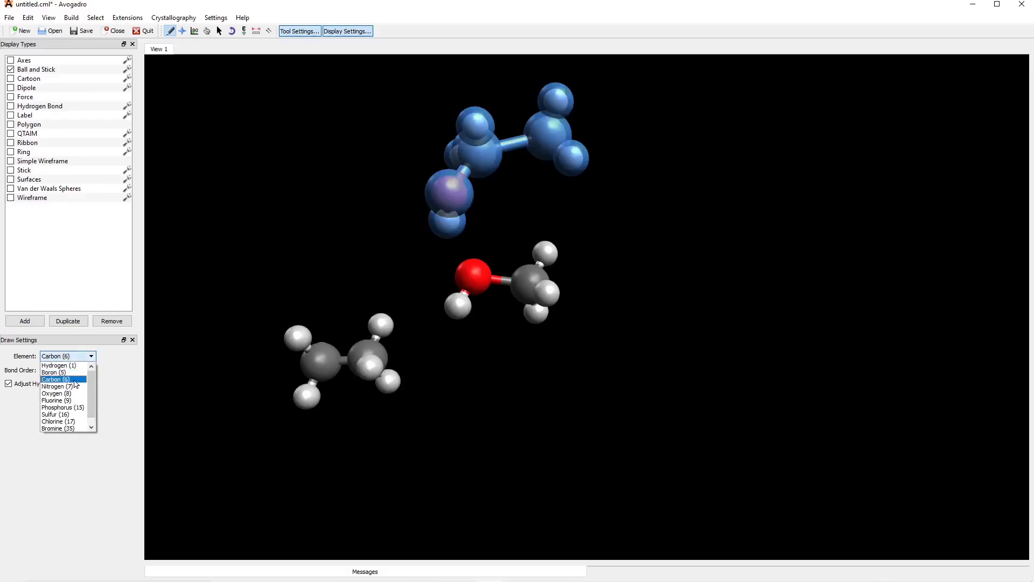
click(59, 394)
drag(348, 351, 414, 338)
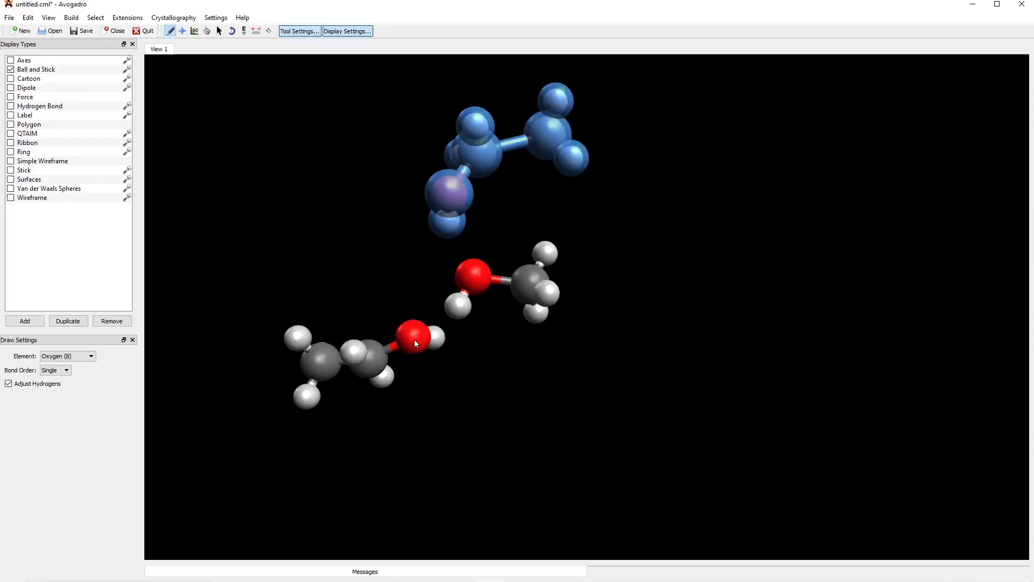
- Select the whole second ethanol molecule and move it directly beneath the methanol's OH group
click(219, 31)
drag(300, 306, 431, 425)
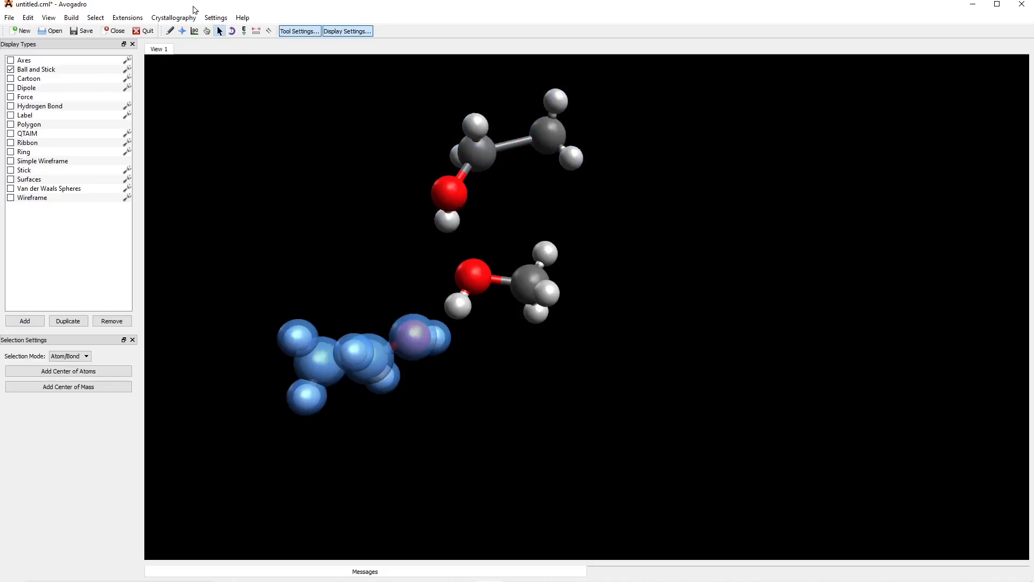
click(206, 31)
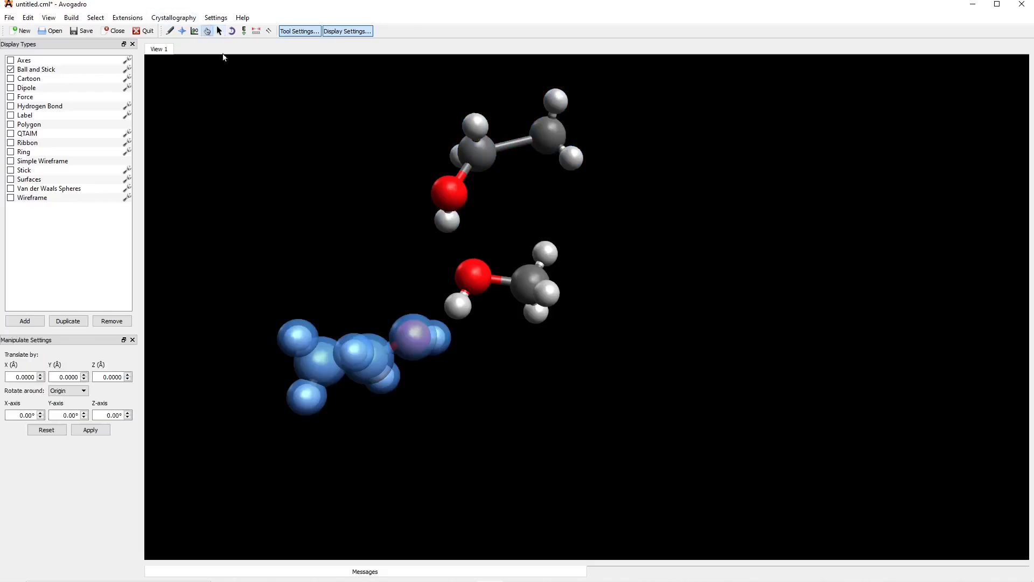
drag(411, 332, 459, 364)
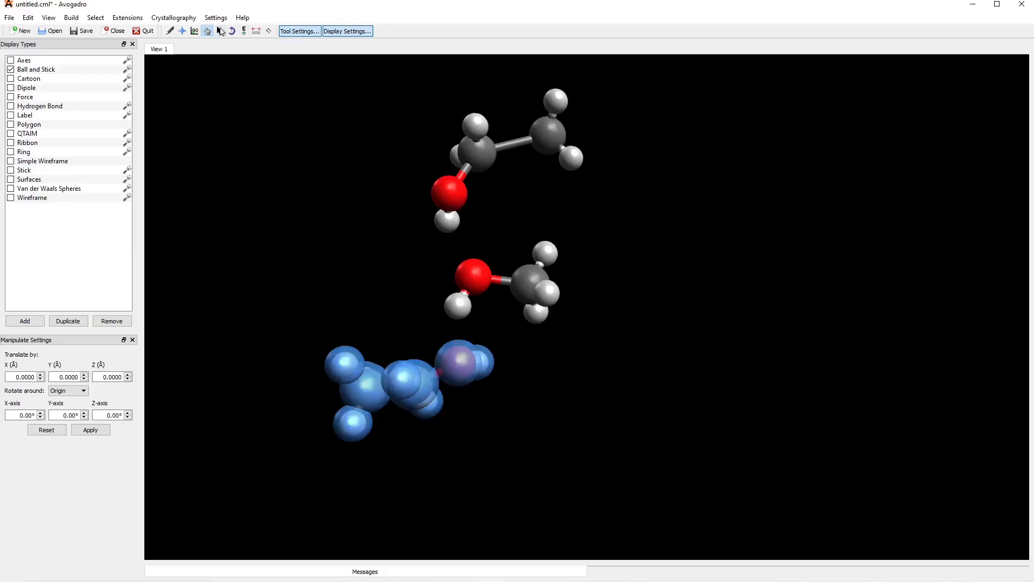
- Place four water molecules around the methanol as single oxygens: beside its OH group, above and below its methyl group, and farther out beyond the methyl
click(182, 31)
drag(574, 371, 580, 431)
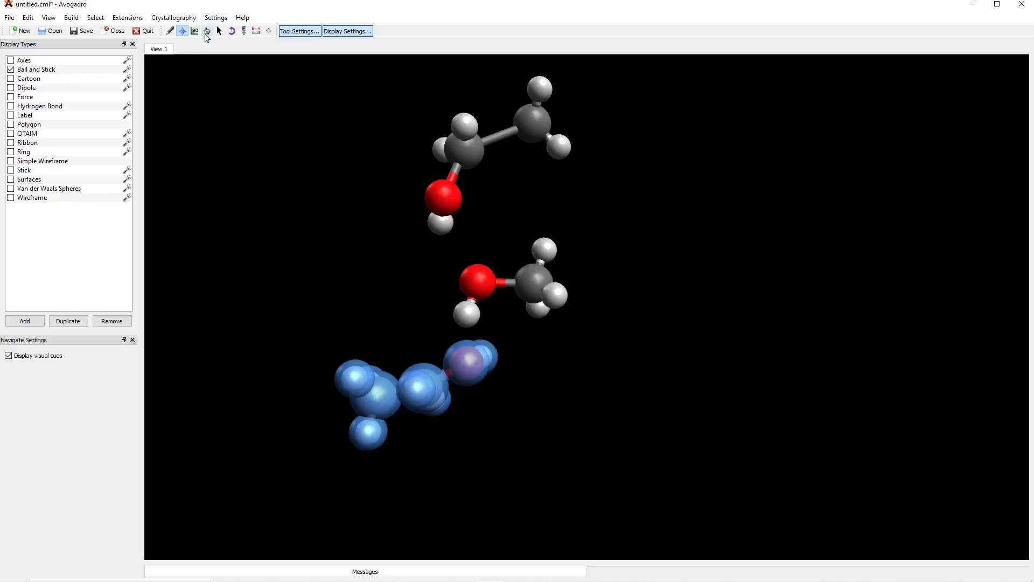
click(171, 31)
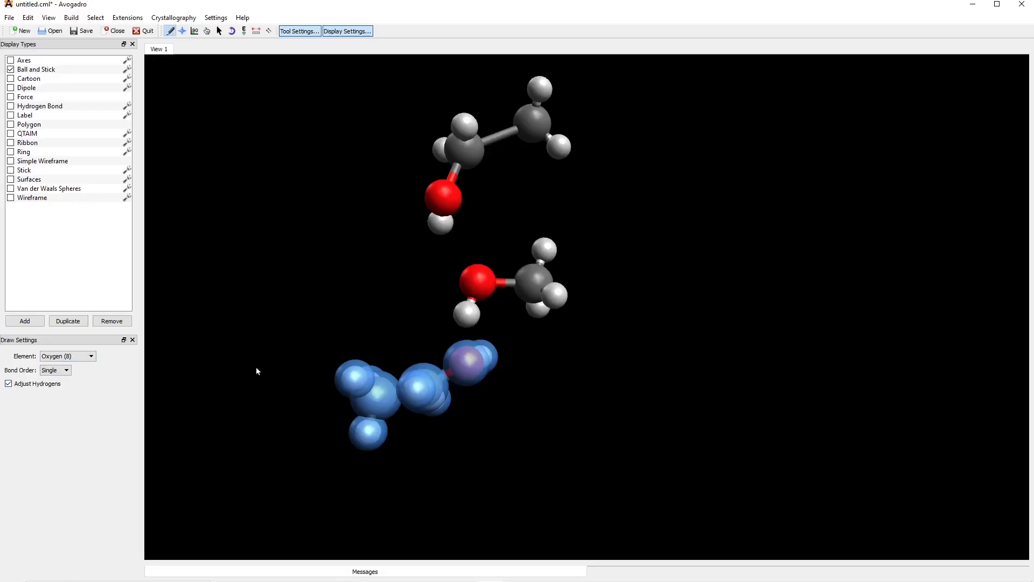
click(367, 283)
click(548, 208)
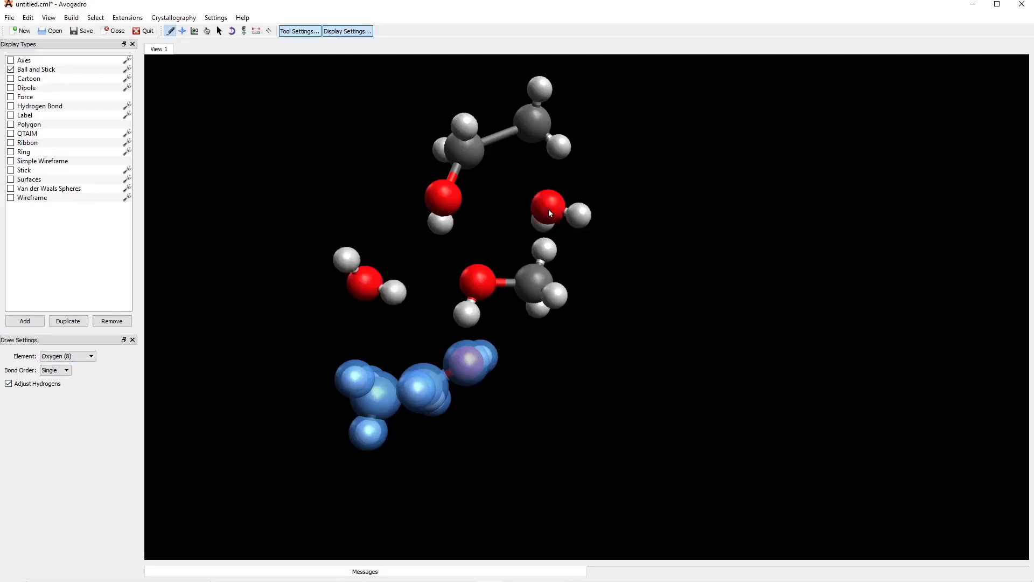
click(687, 318)
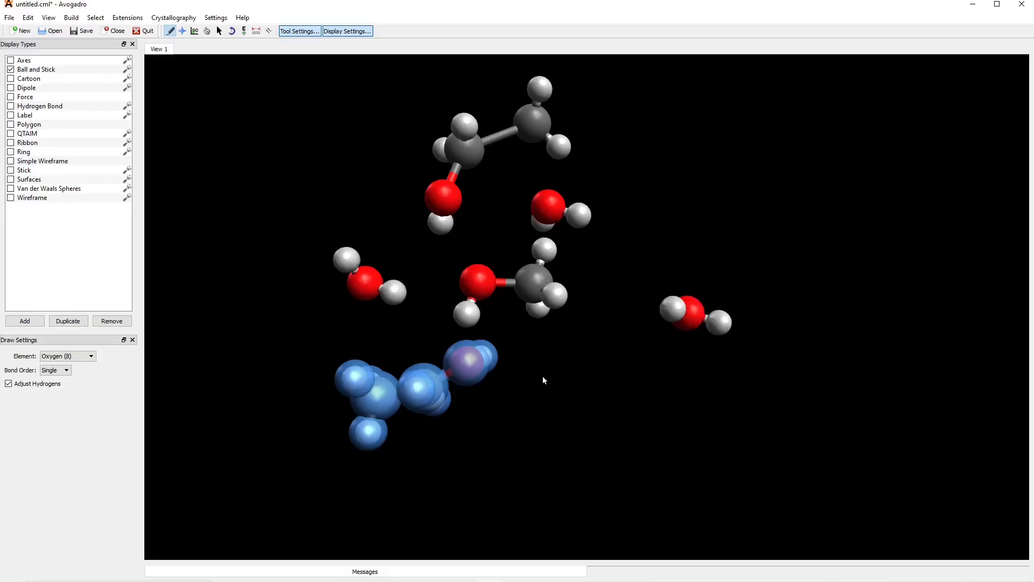
click(564, 351)
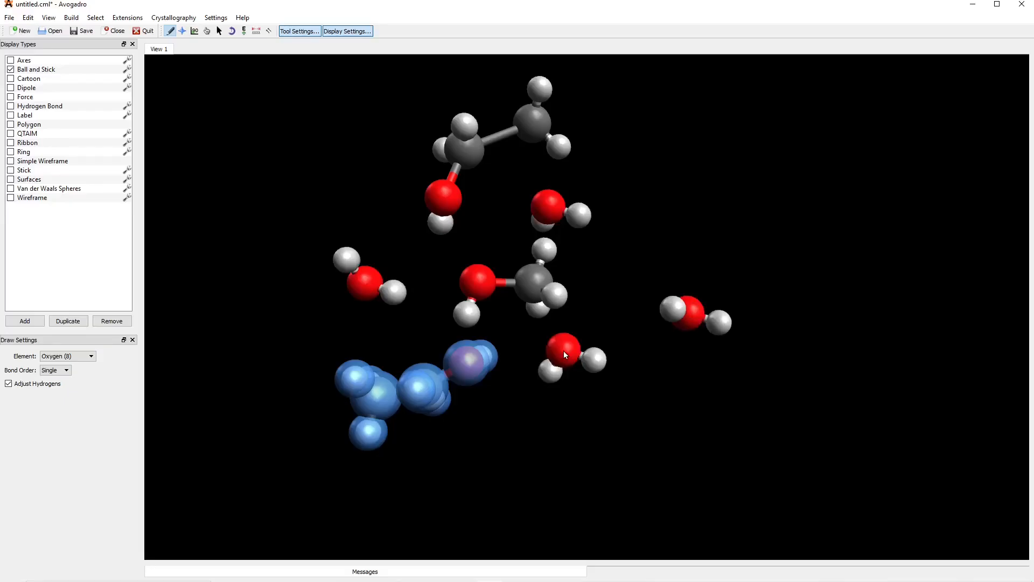
- Start auto-optimization of the whole cluster with the GAFF force field, after checking the arrangement from several angles
click(183, 31)
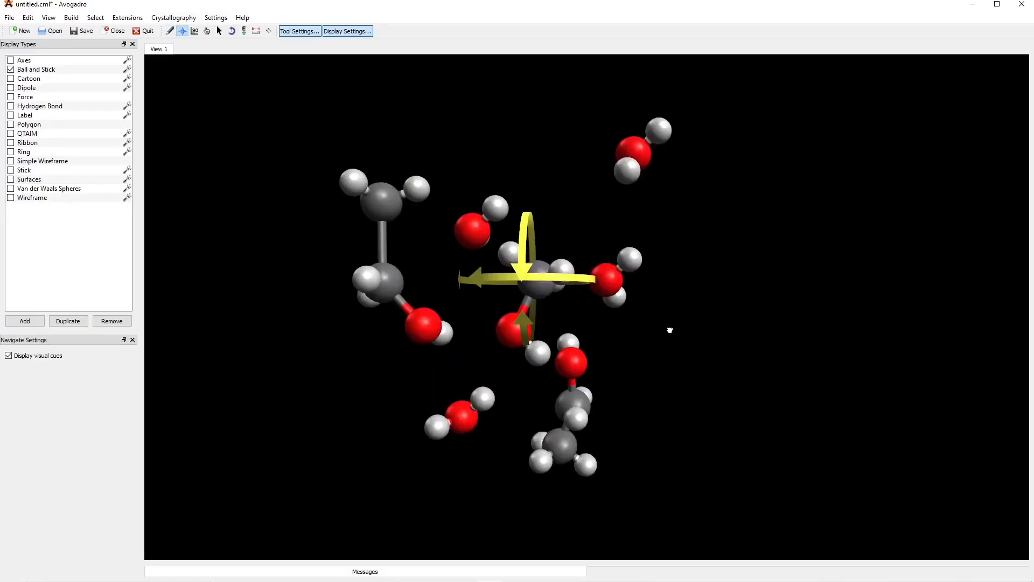
drag(670, 329, 711, 339)
drag(711, 342, 712, 346)
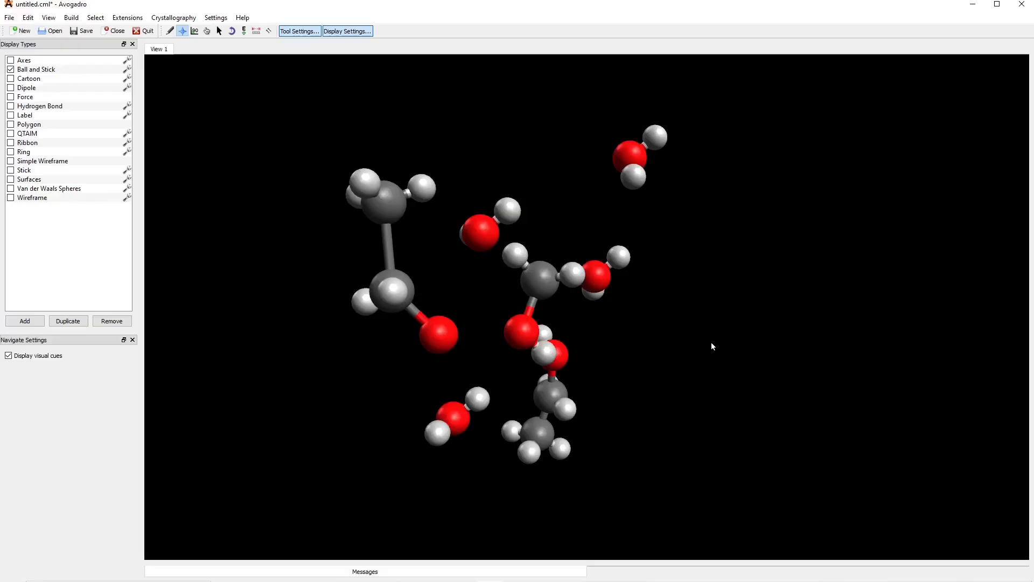
drag(711, 346, 652, 252)
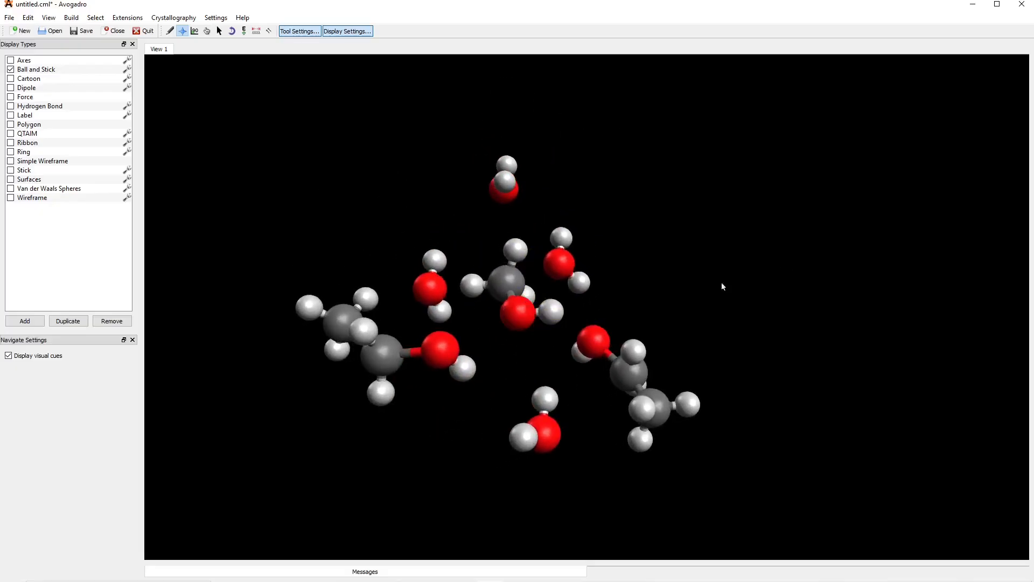
click(244, 31)
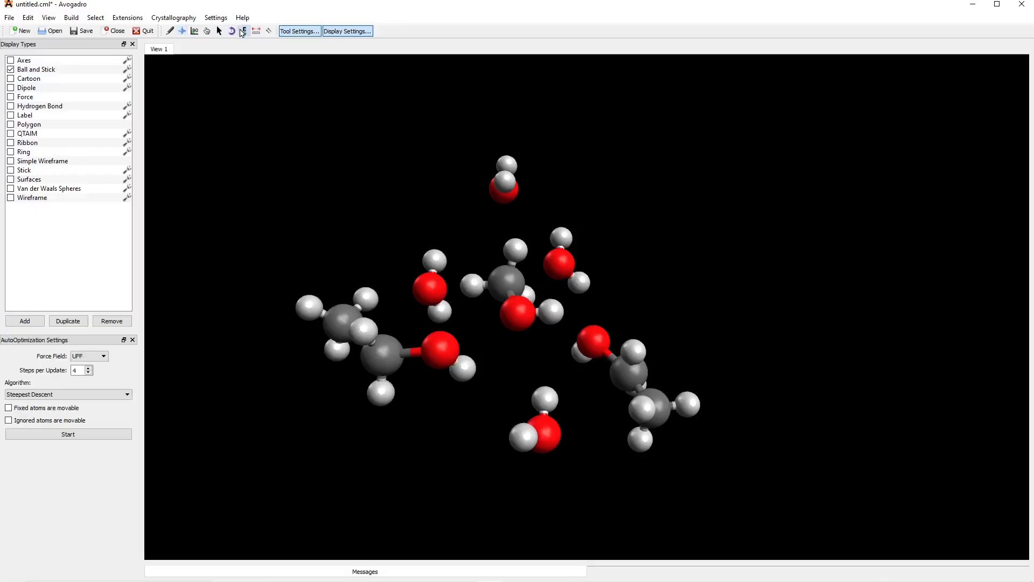
click(88, 356)
click(81, 366)
click(70, 435)
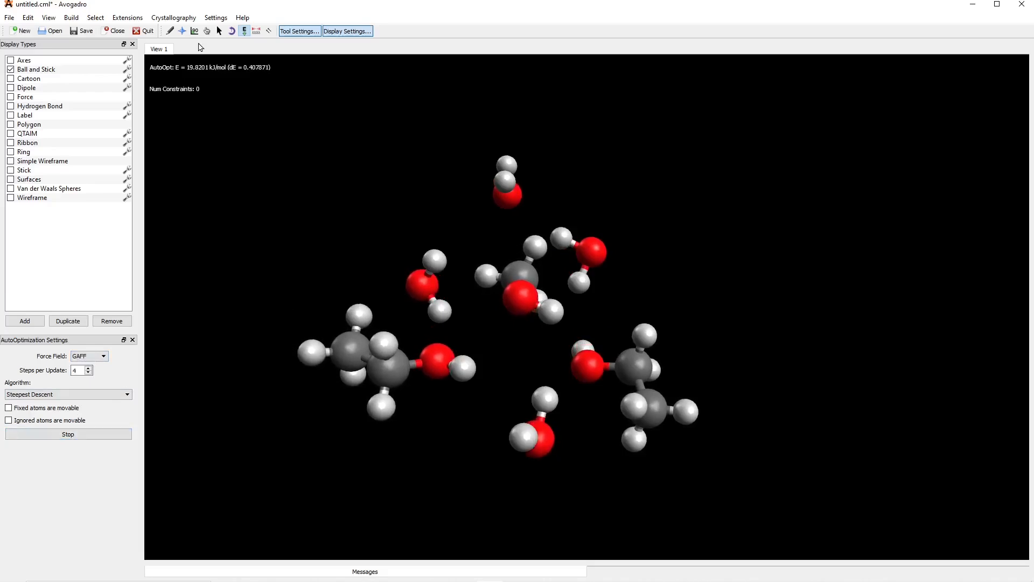
- Inspect the relaxing cluster from other angles and stop the auto-optimization
click(182, 31)
drag(658, 490, 546, 154)
drag(636, 324, 710, 183)
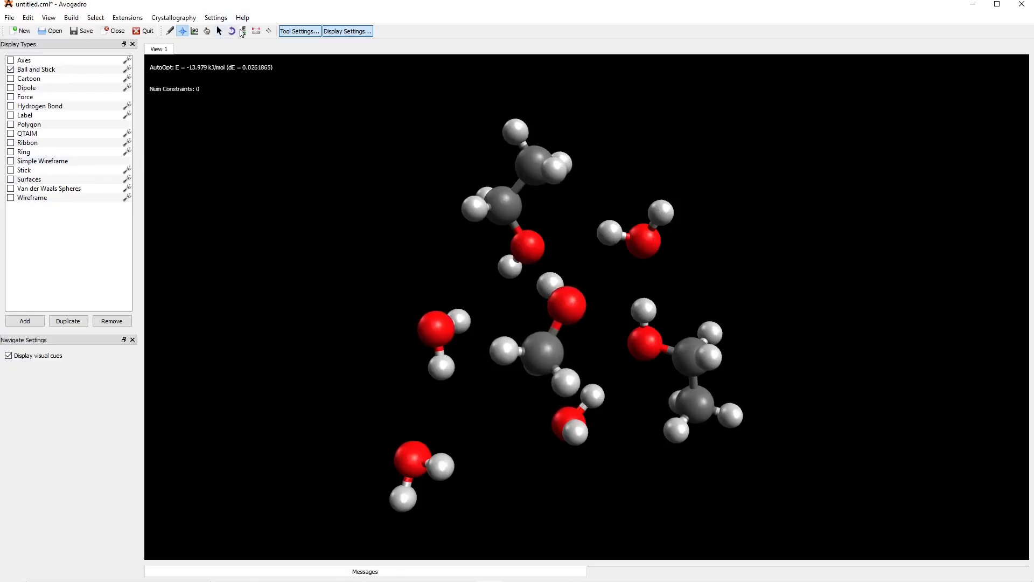
key(ctrl+7)
click(69, 434)
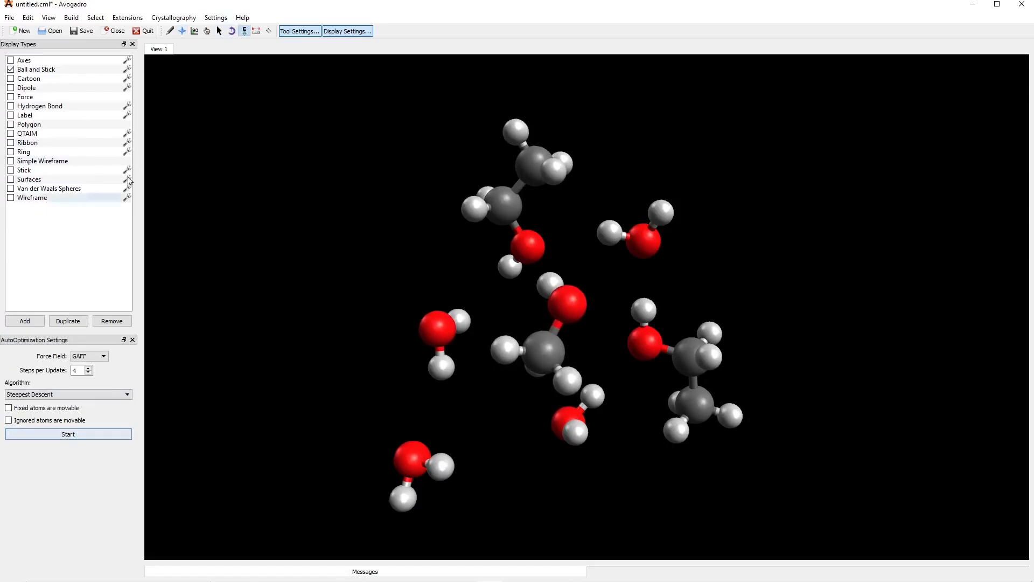
- Begin saving the molecule and create a folder named metanol_etanol inside Music > DFT_ORCA
click(78, 32)
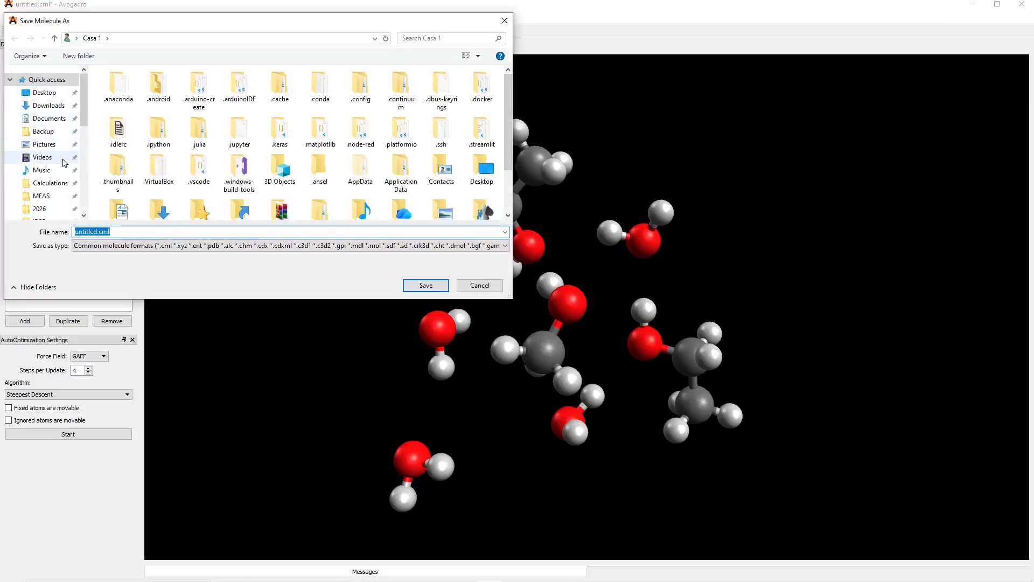
click(54, 170)
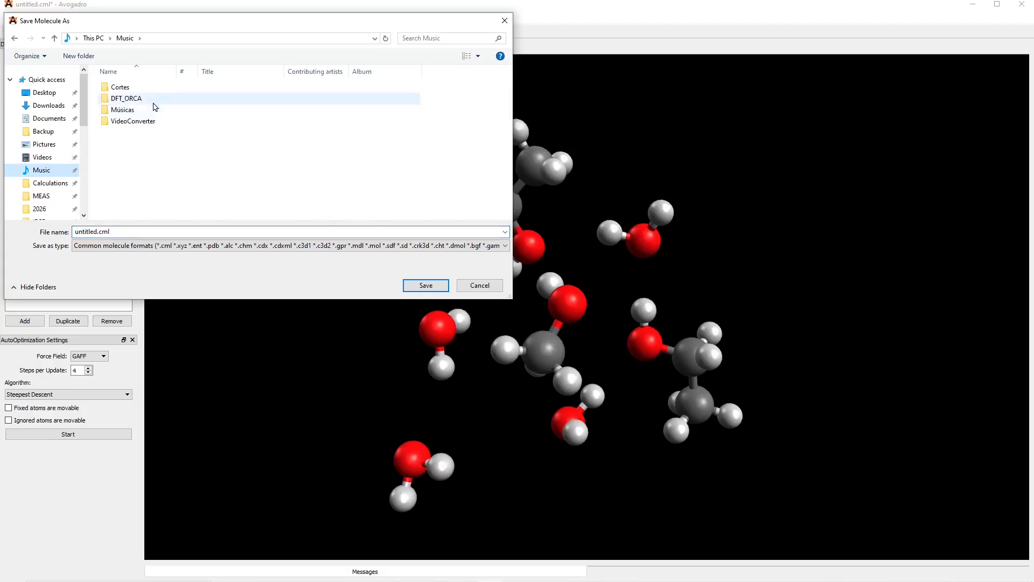
double_click(154, 103)
right_click(154, 159)
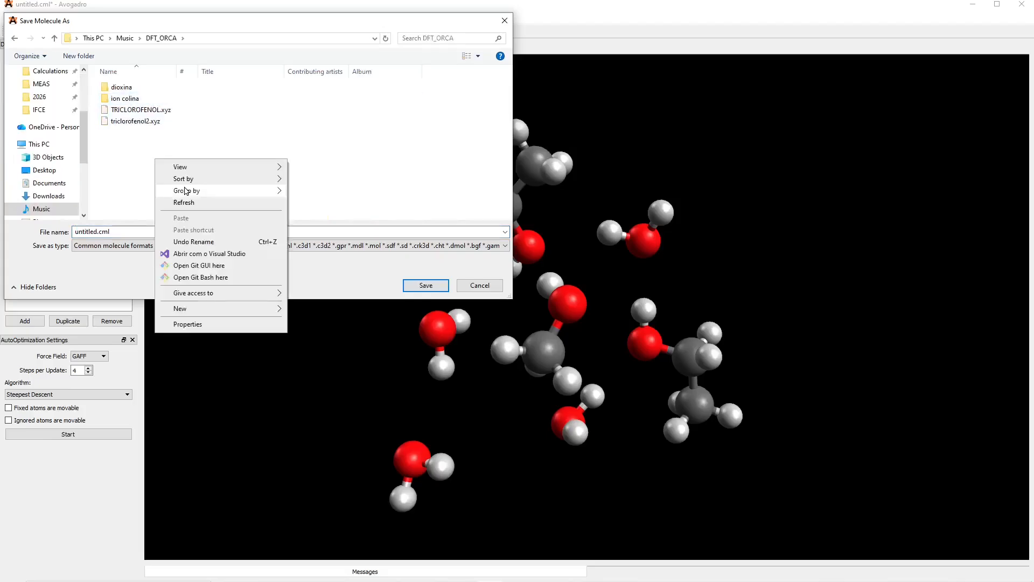
mouse_move(252, 314)
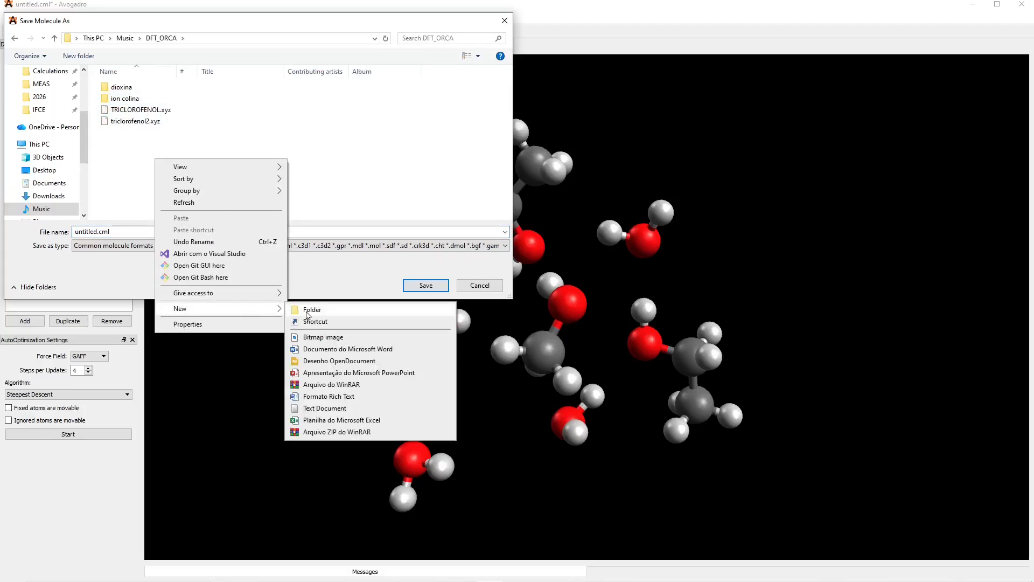
click(307, 312)
text(meta)
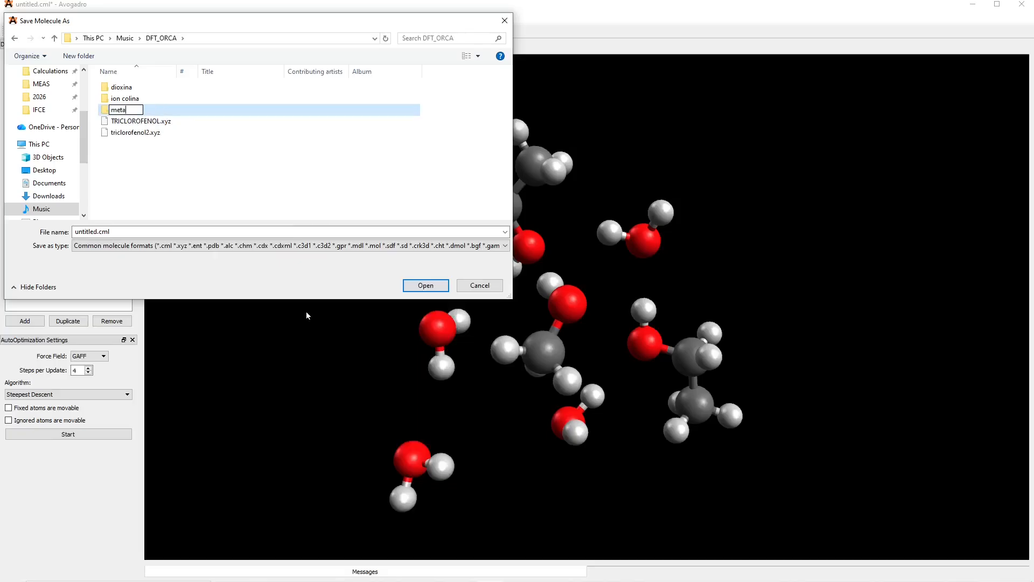
text(nol_etano)
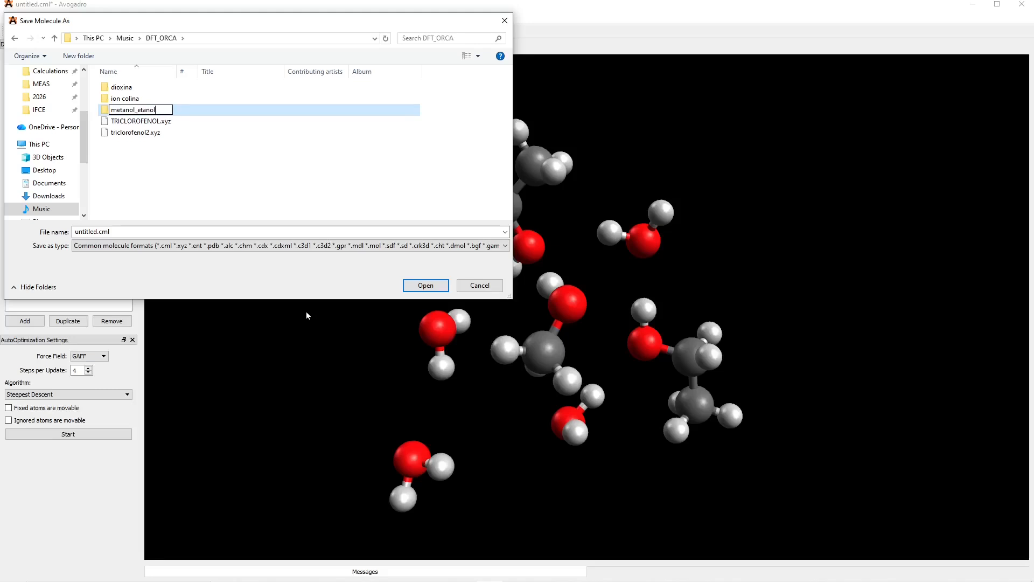
text(l)
key(Return)
click(129, 232)
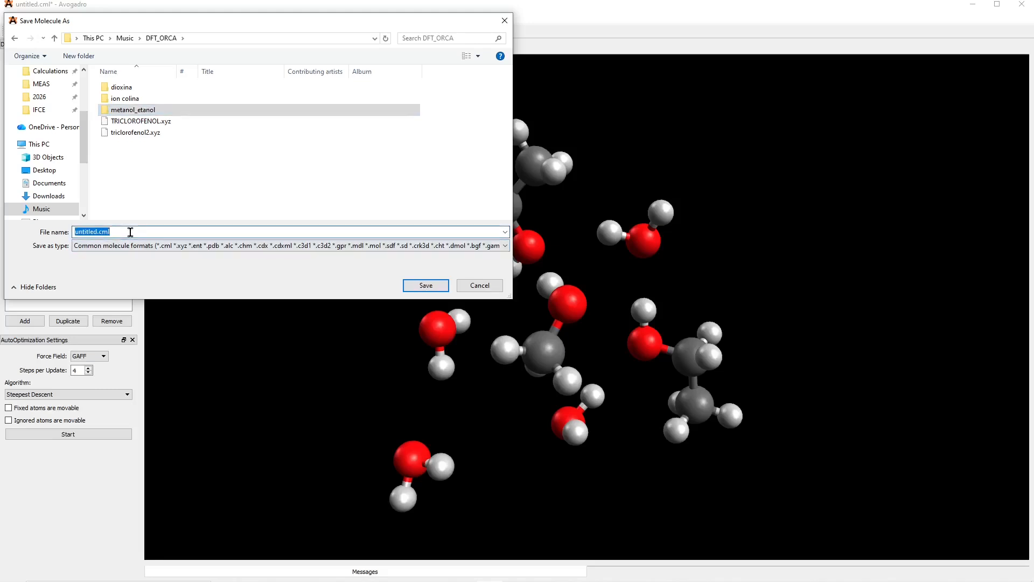
click(130, 232)
key(BackSpace)
key(BackSpace)
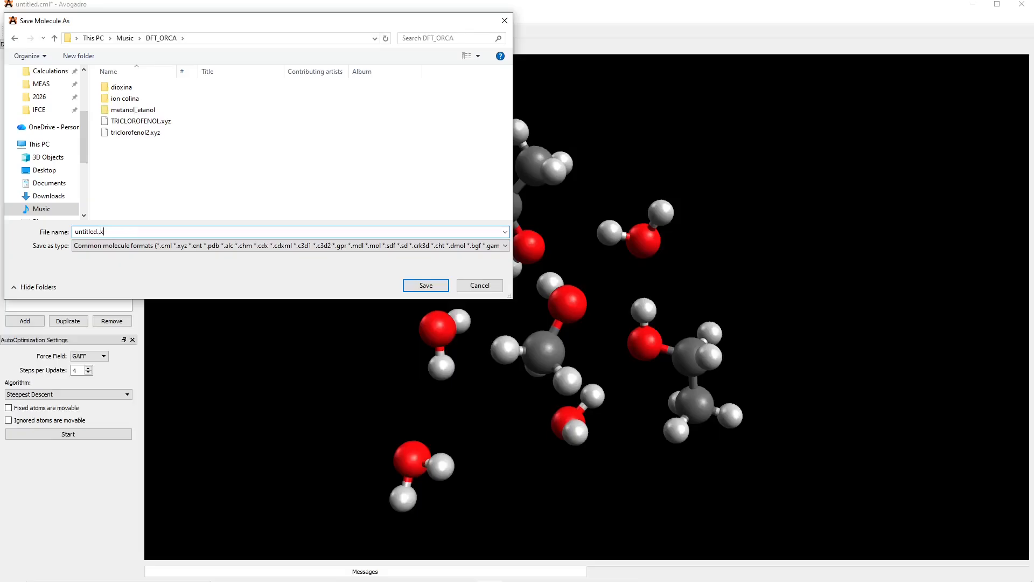
- Save the optimized cluster in the metanol_etanol folder as etanol_metanol.xyz
double_click(173, 111)
double_click(99, 232)
text(etanol_met)
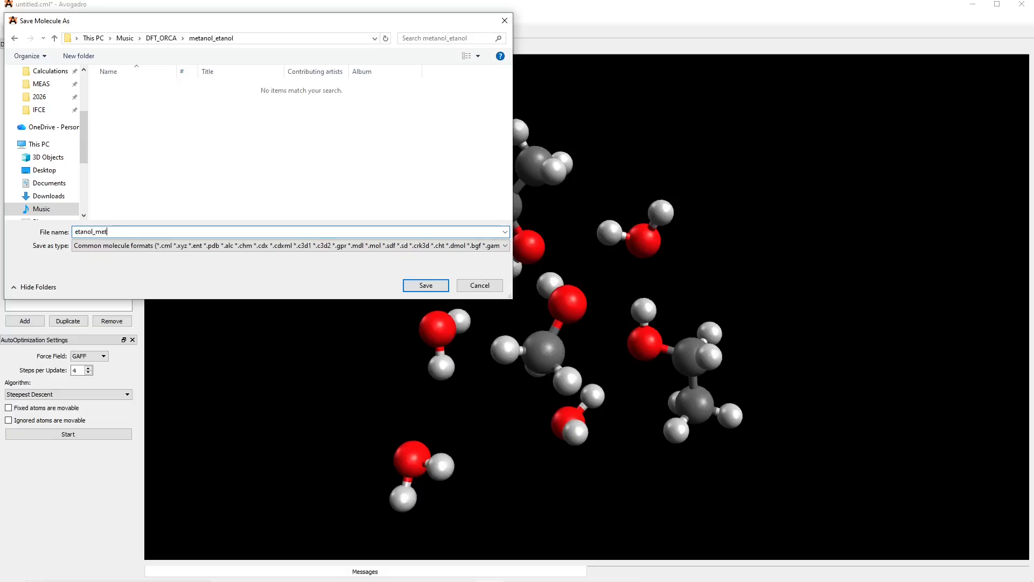
text(anol.xyz)
key(Return)
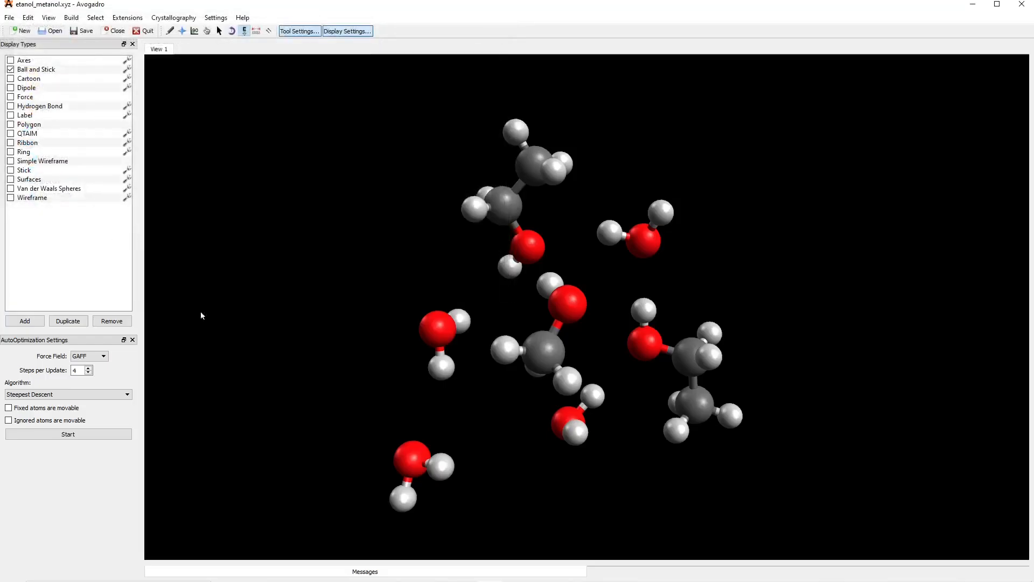